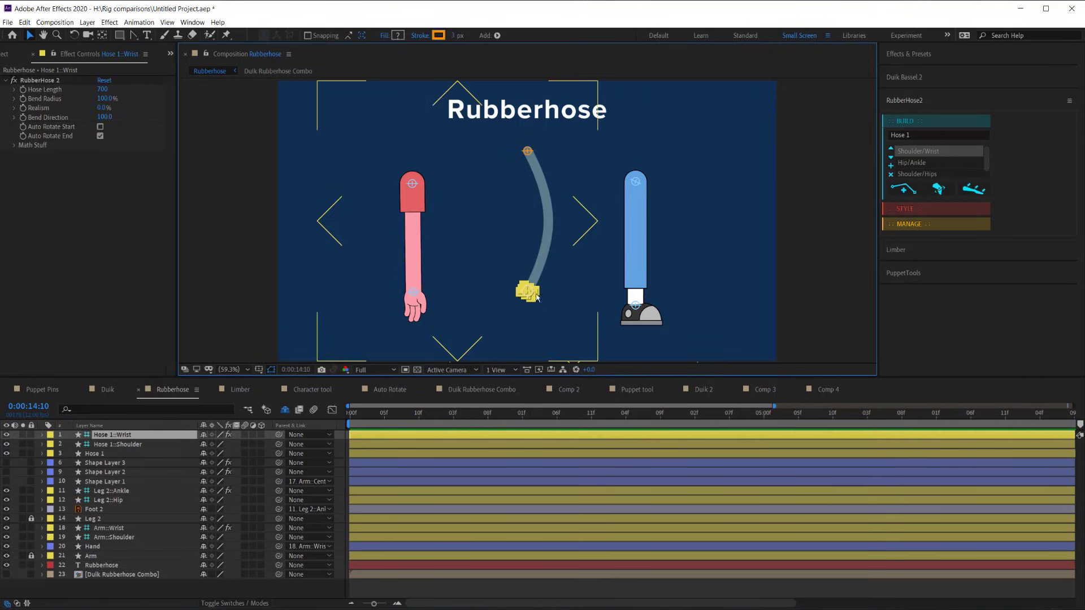
Step: Test Hose 1 by repositioning its wrist and shoulder controllers and selecting each of its layers
drag(529, 291, 530, 213)
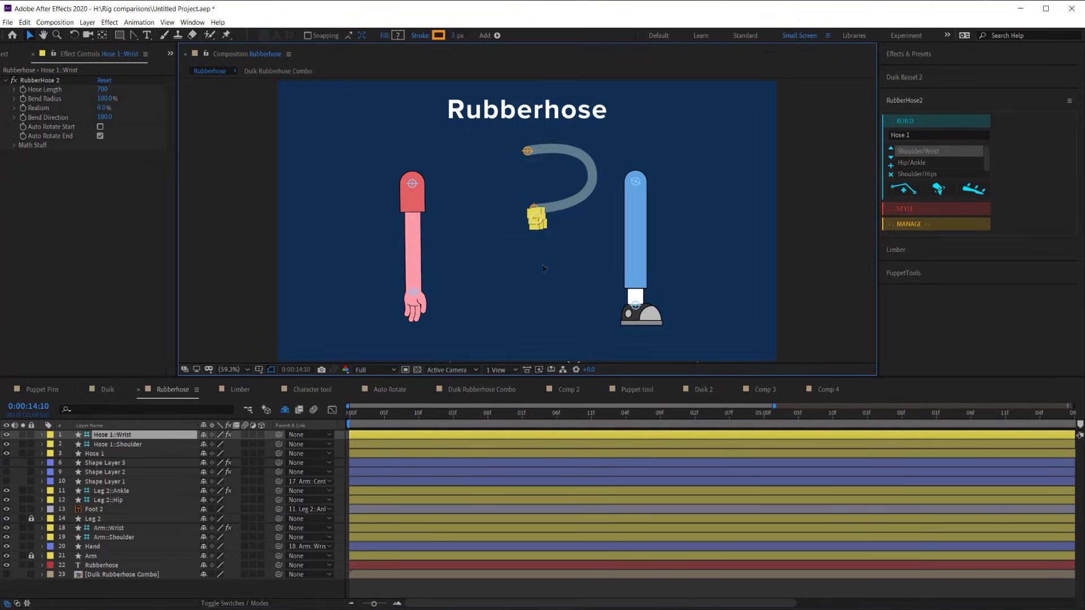
click(113, 444)
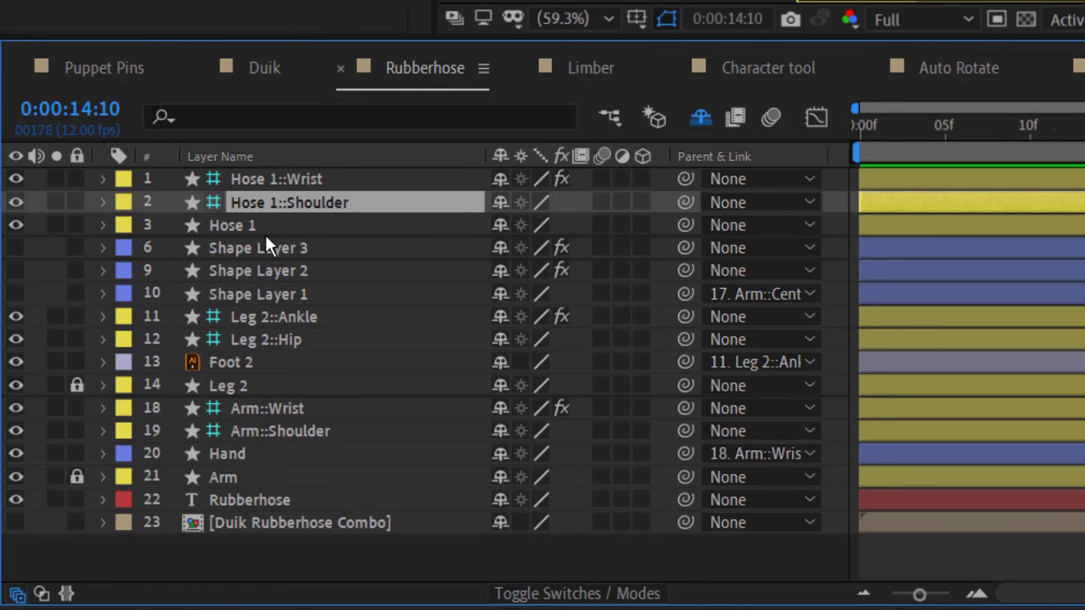
click(339, 179)
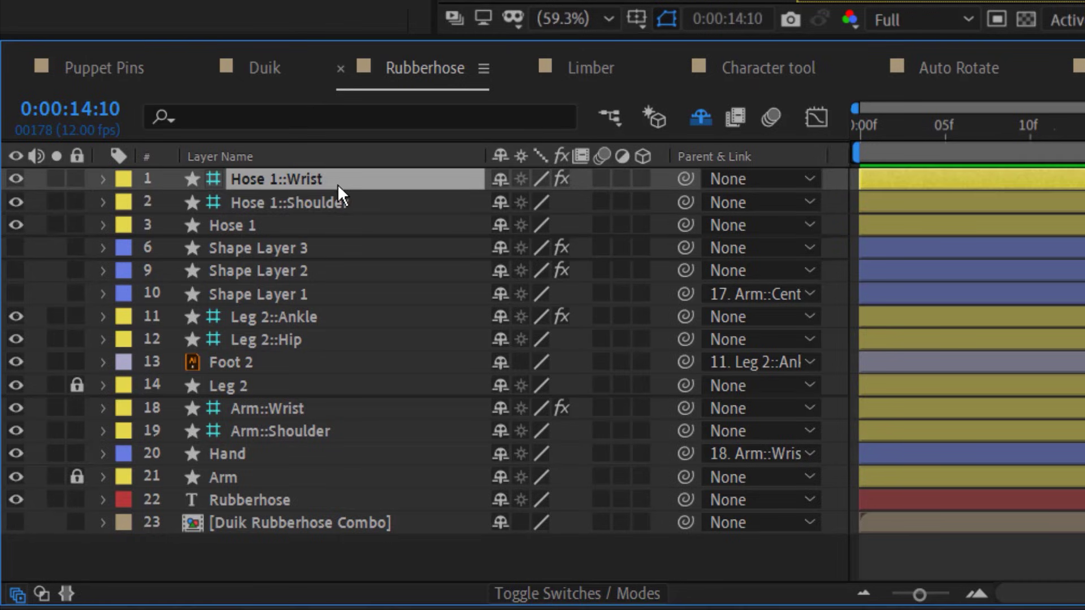
click(330, 204)
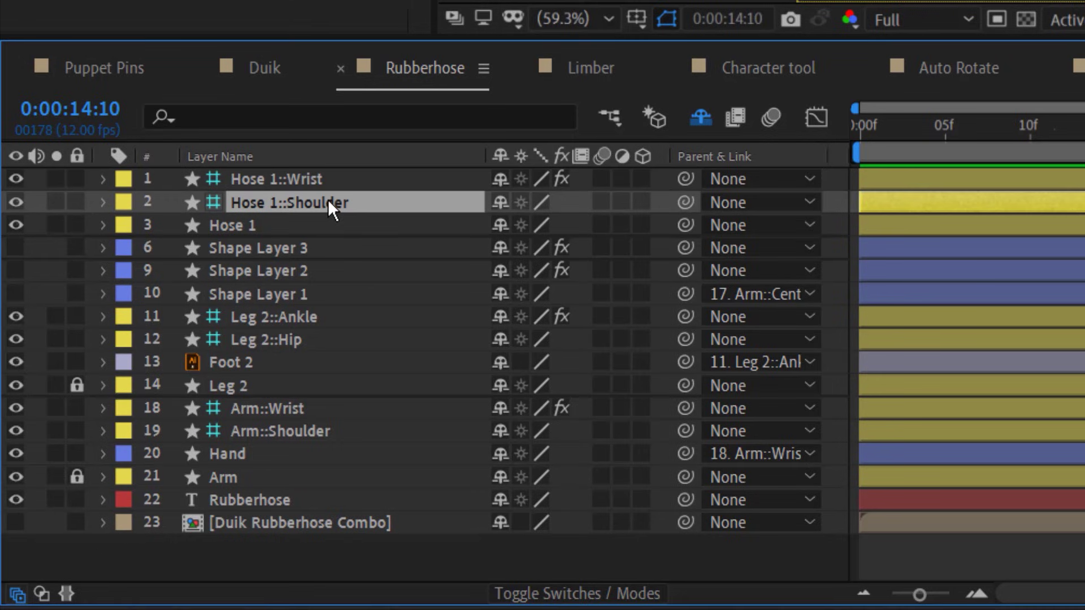
click(240, 220)
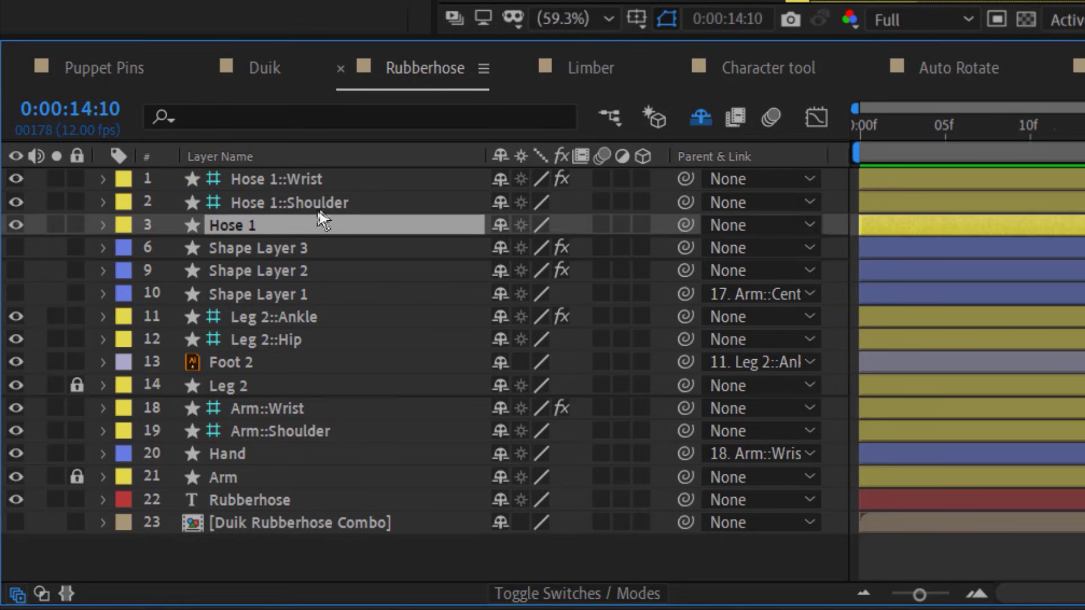
click(333, 203)
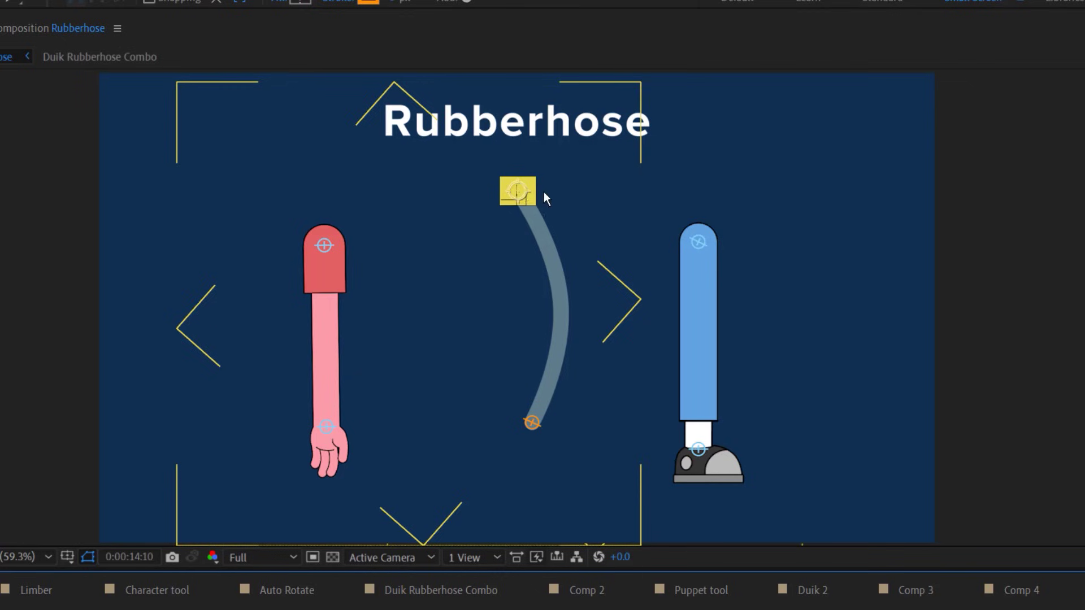
mouse_move(518, 191)
mouse_down()
mouse_move(527, 208)
mouse_move(514, 197)
mouse_up()
Step: Delete the Hose 1::Wrist, Hose 1::Shoulder and Hose 1 layers
key(ctrl+Up)
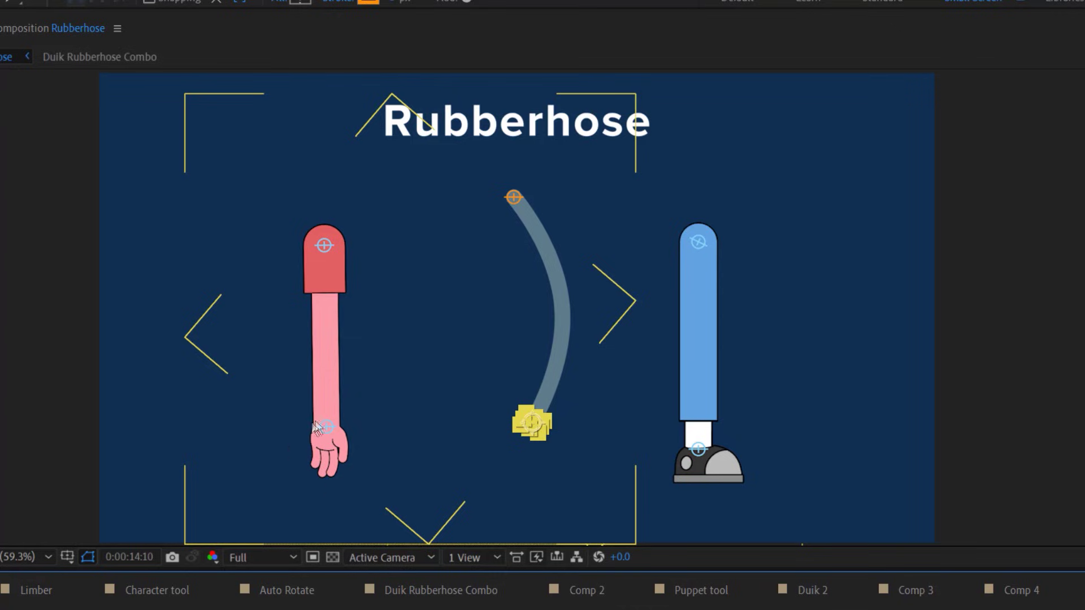
shift+click(0, 609)
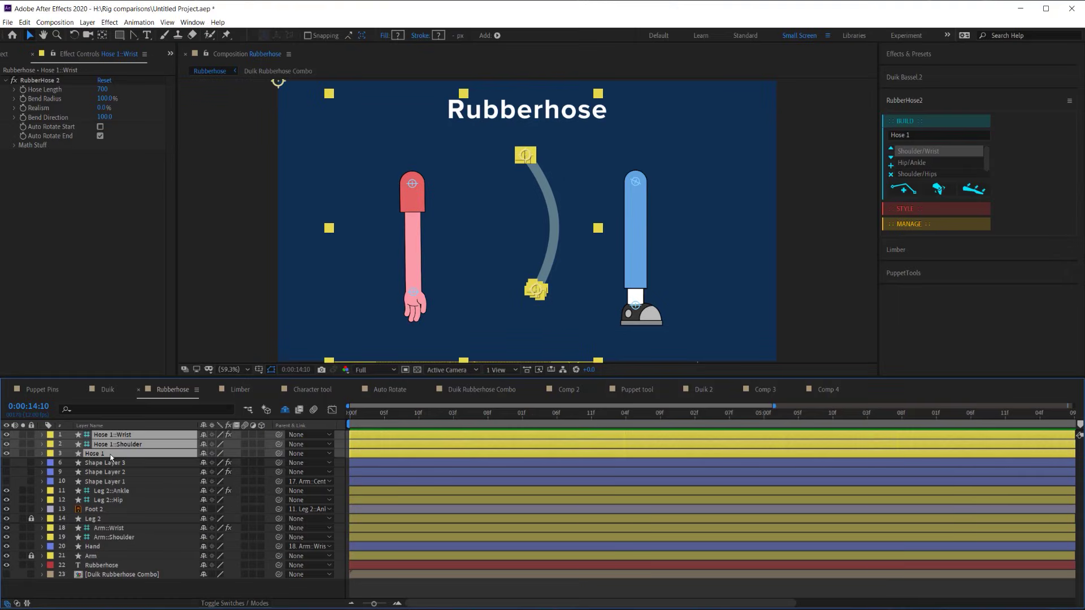
key(Delete)
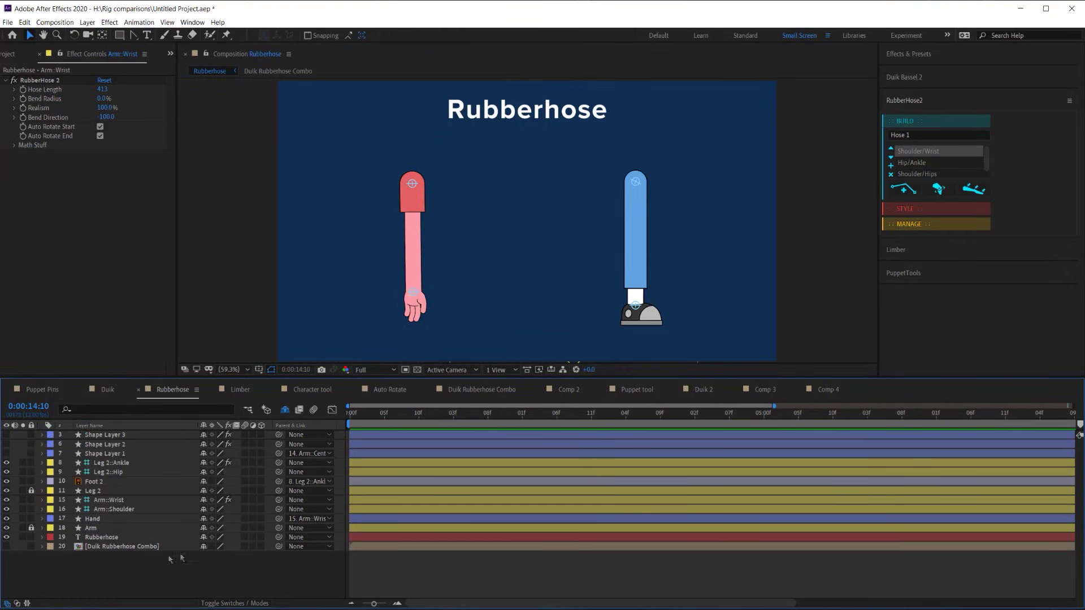
Step: Select the Arm::Wrist layer and its RubberHose 2 effect
click(108, 502)
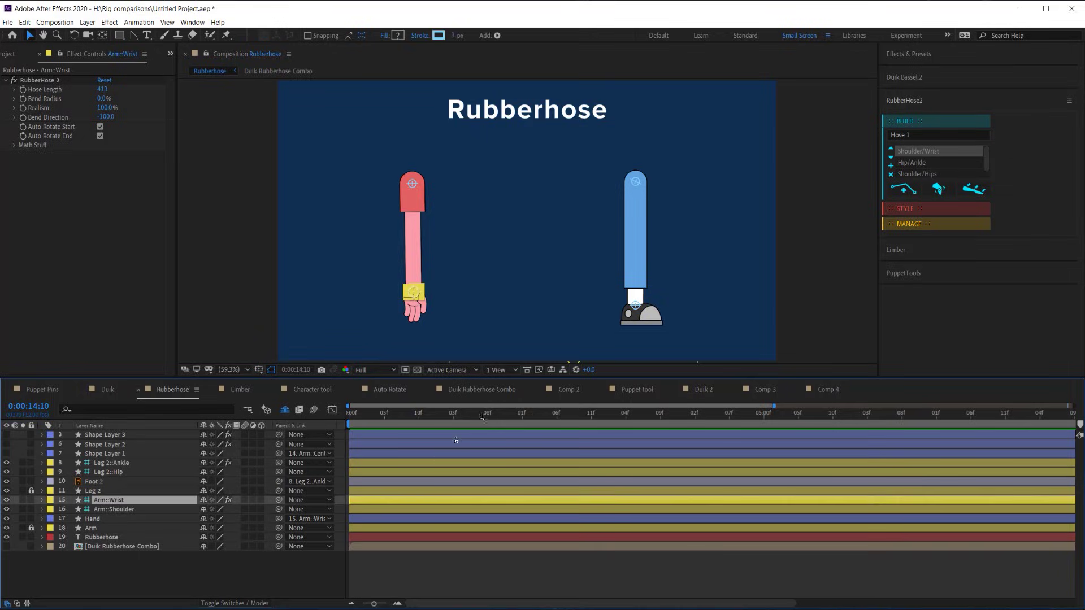
click(40, 80)
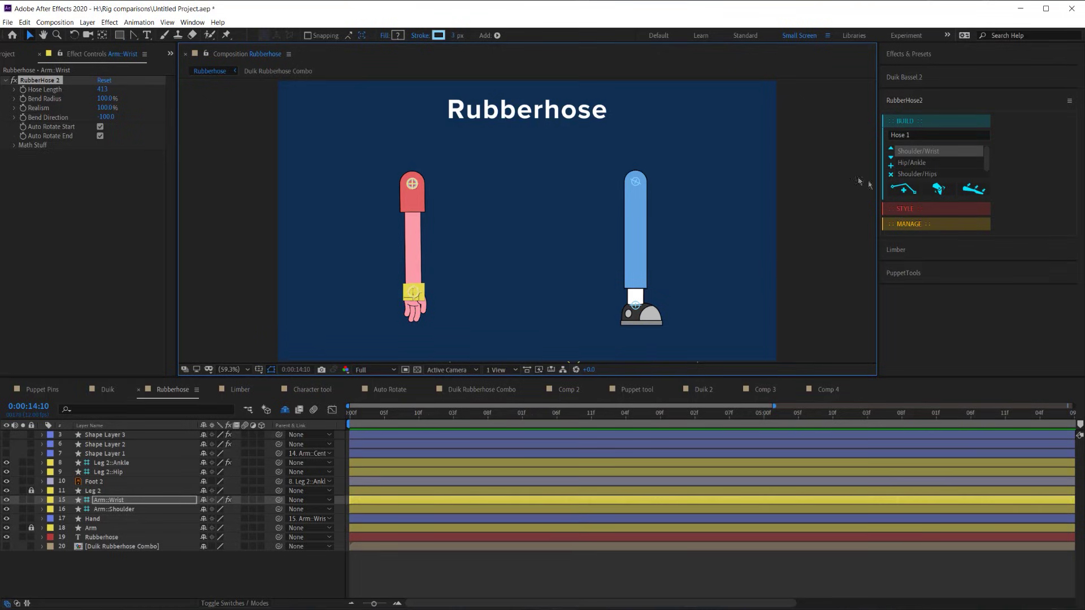
Step: Look through RubberHose2's Style presets and Manage tools, and return to its Build section
click(907, 210)
scroll(926, 165, down, 6)
scroll(720, 249, up, 5)
scroll(720, 249, down, 2)
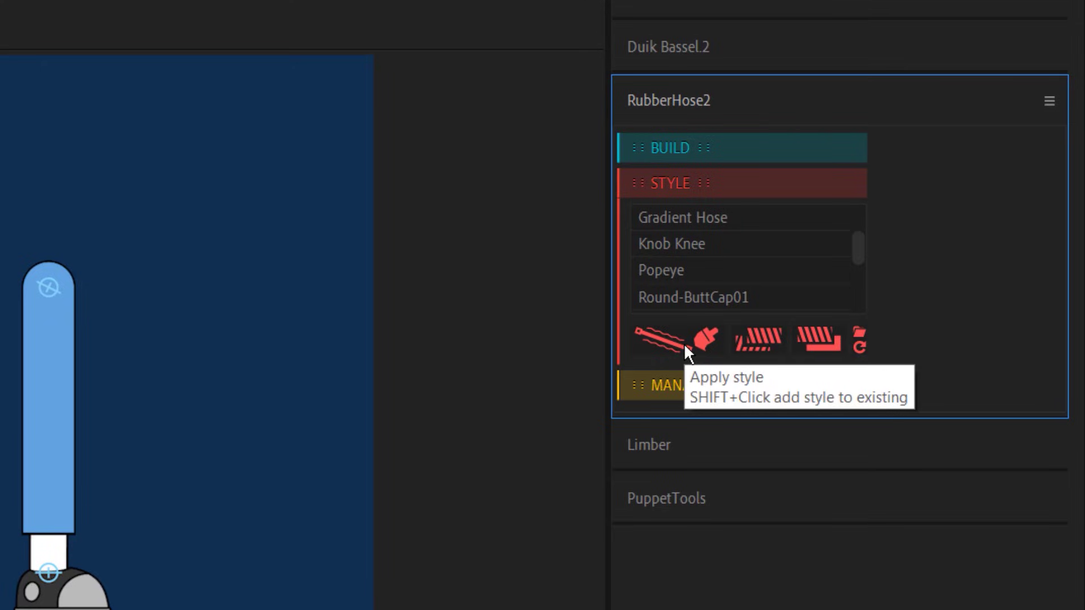
click(701, 387)
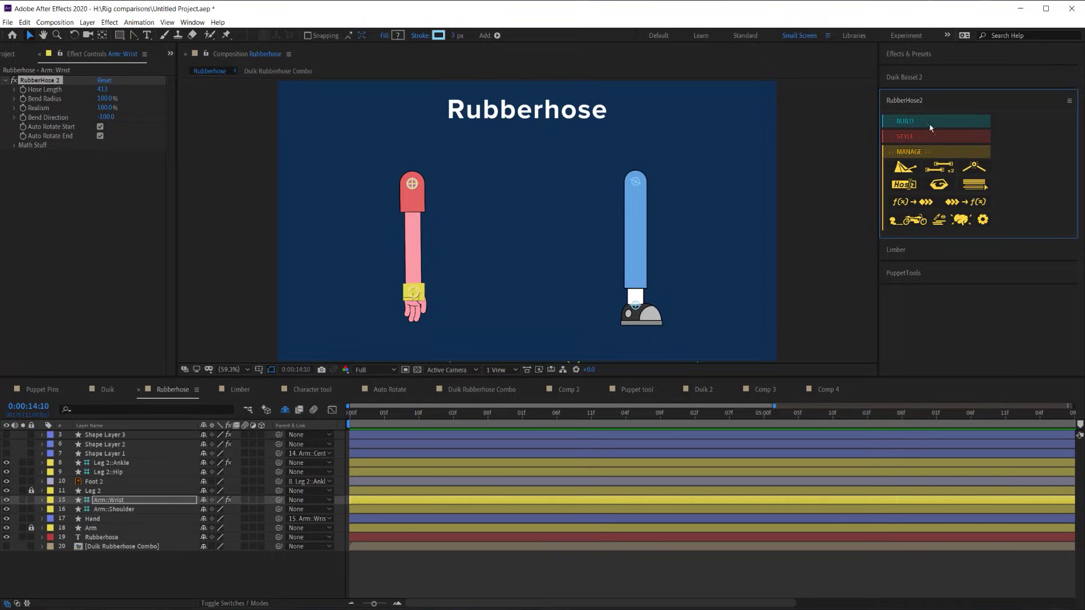
click(733, 147)
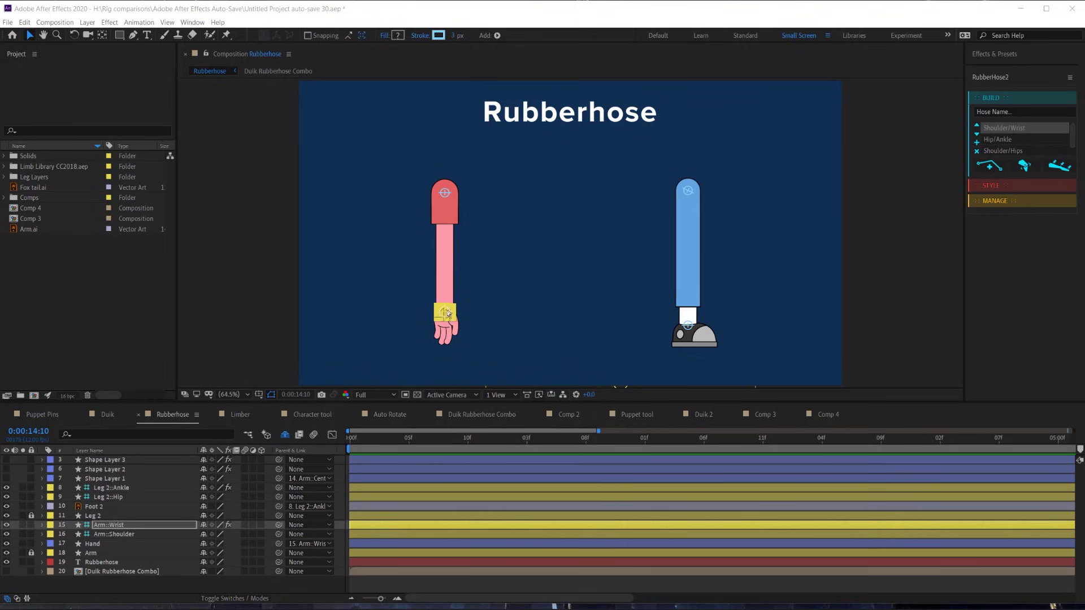
Step: Bend the Rubberhose arm by raising its wrist controller, lower it partway, and return the arm to straight
drag(451, 311, 486, 234)
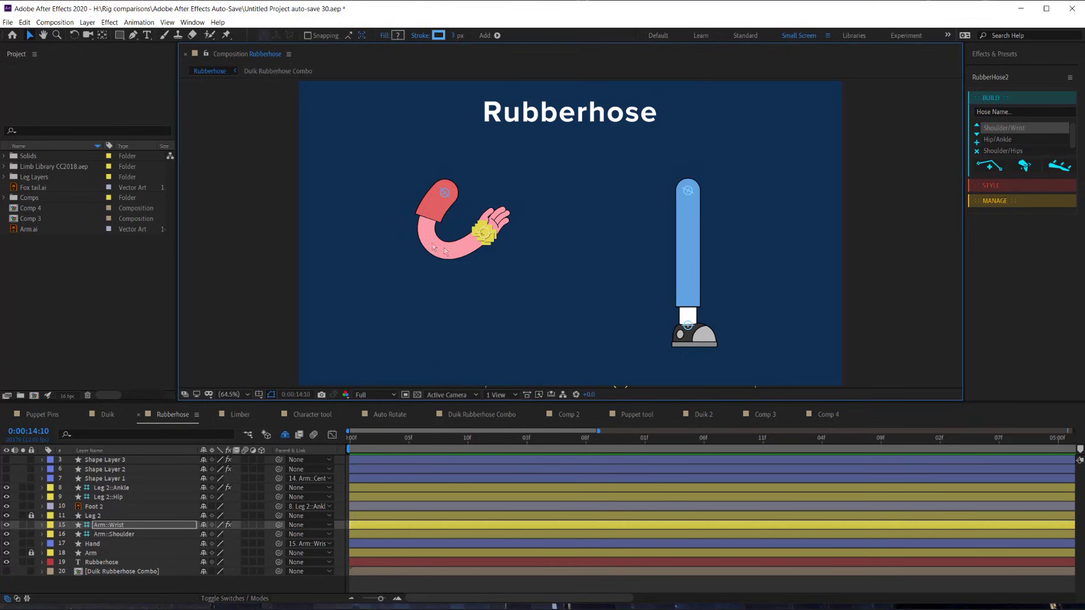
drag(485, 234, 478, 270)
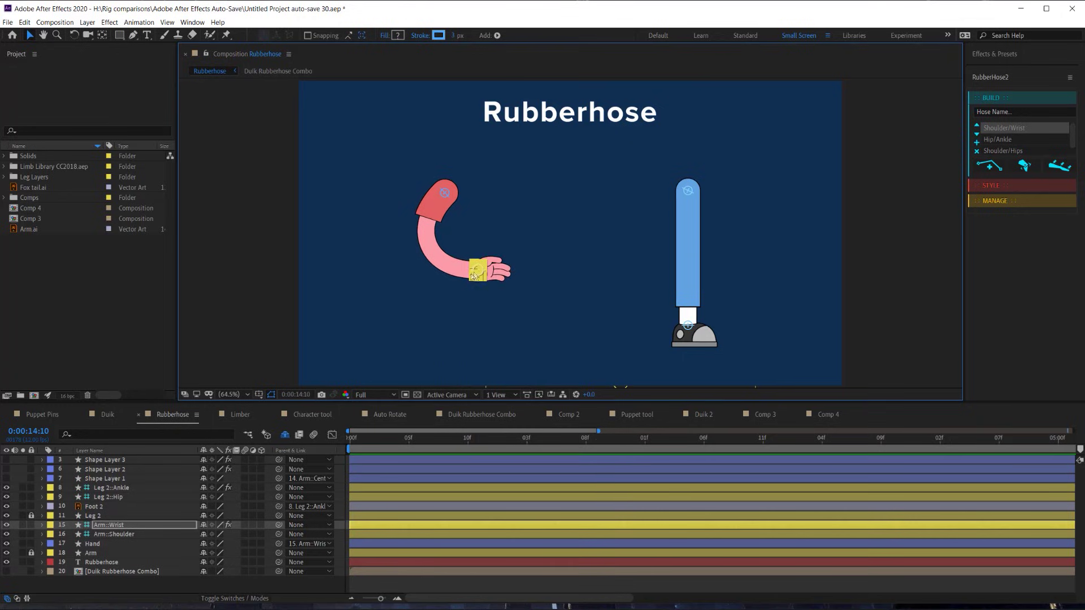
drag(479, 274, 444, 312)
Step: Show the Arm::Wrist effect controls and bend the arm into a curve by raising the wrist controller outward
key(F3)
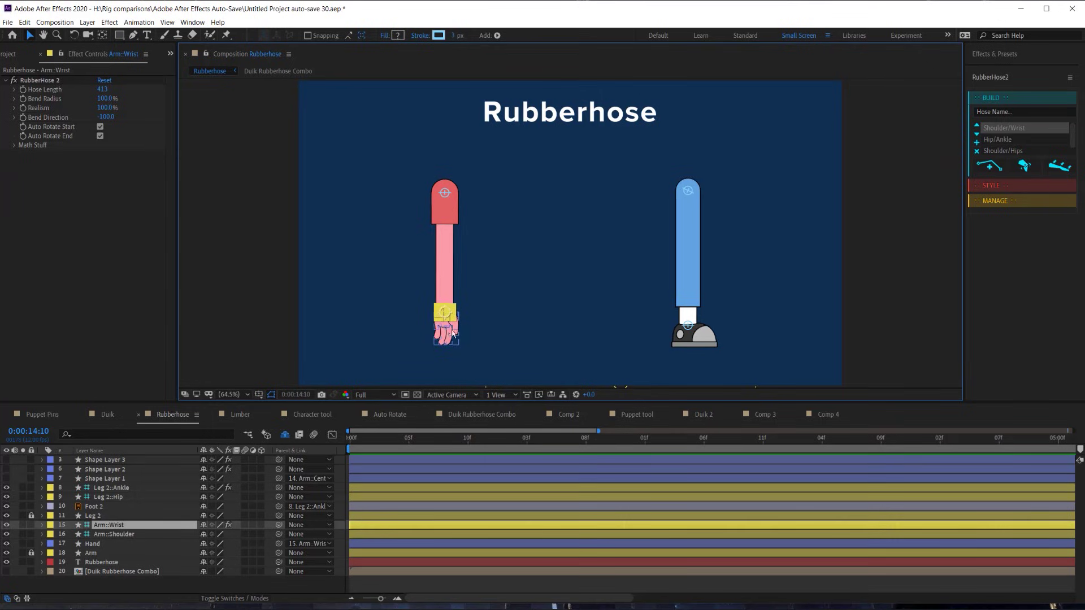
drag(446, 314, 502, 231)
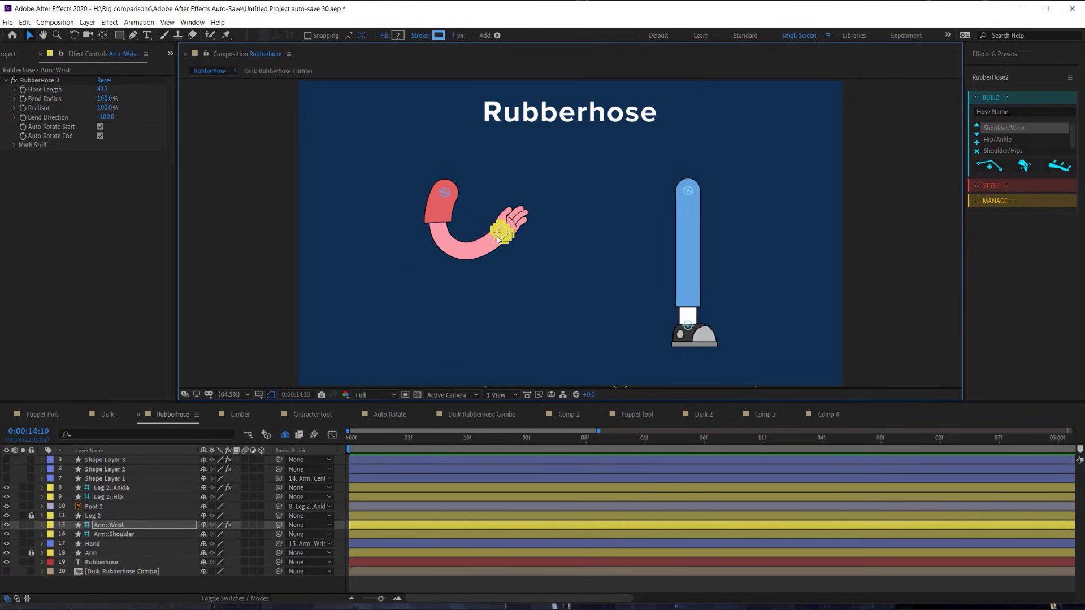
mouse_move(507, 237)
mouse_down()
mouse_move(513, 248)
mouse_move(509, 240)
mouse_up()
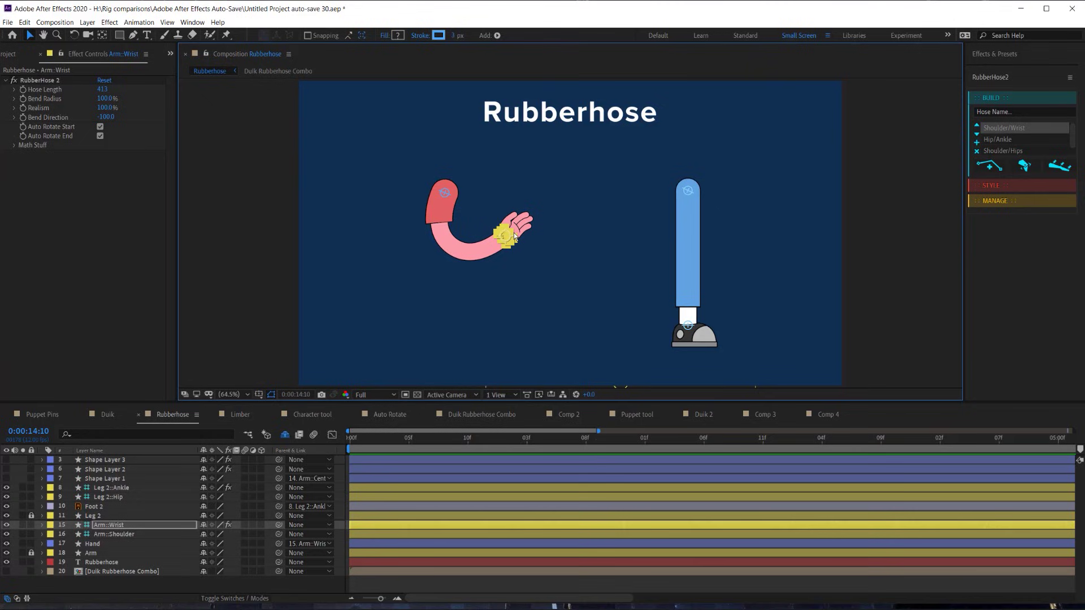
Step: In the Duik composition, bend the arm by moving the C | Hand controller up and outward, and adjust the controller's rotation
click(108, 414)
click(441, 322)
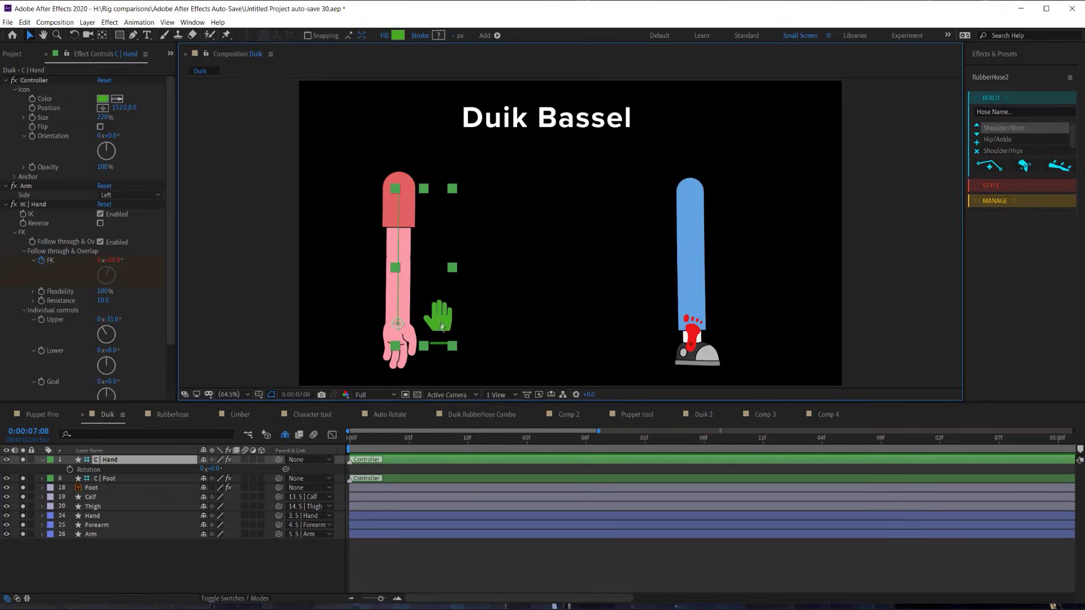
drag(449, 323, 491, 247)
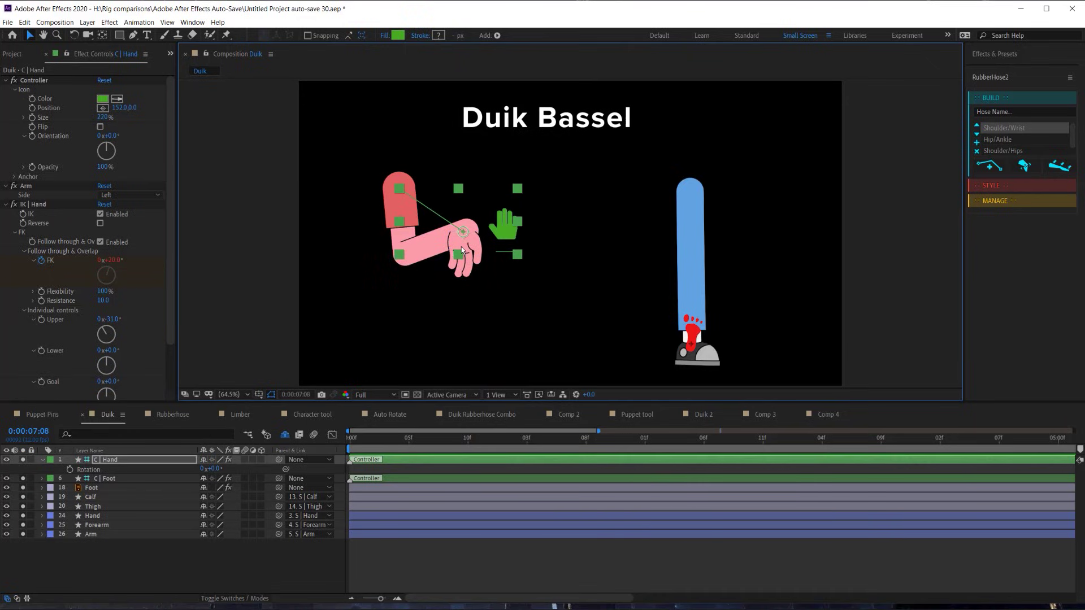
drag(213, 469, 185, 470)
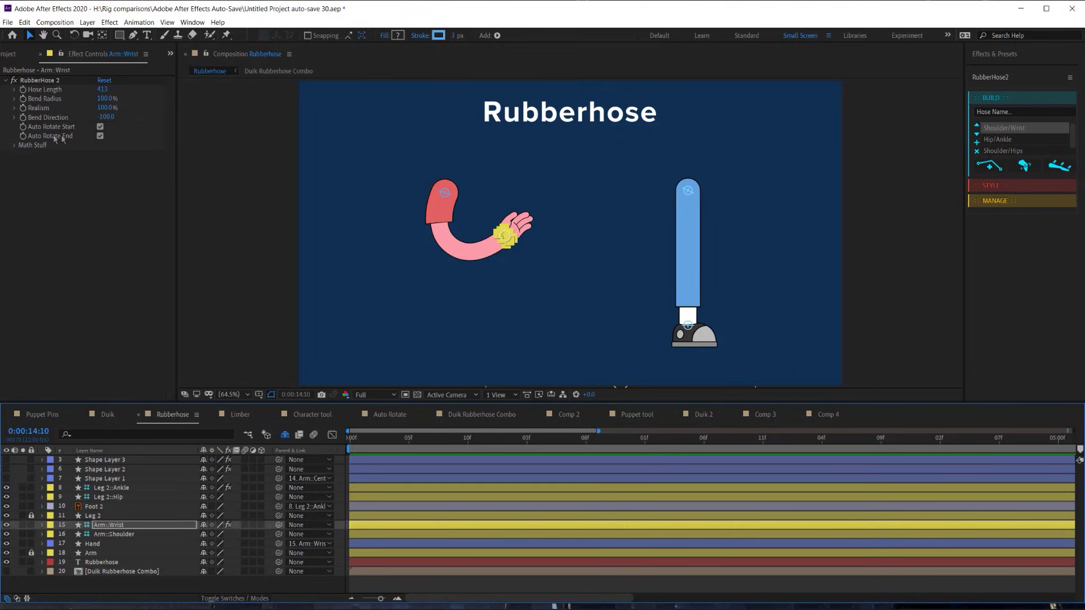
Step: In the Rubberhose composition, straighten the arm with its wrist controller and show the Leg 2::Ankle layer's effect settings
drag(504, 239, 444, 313)
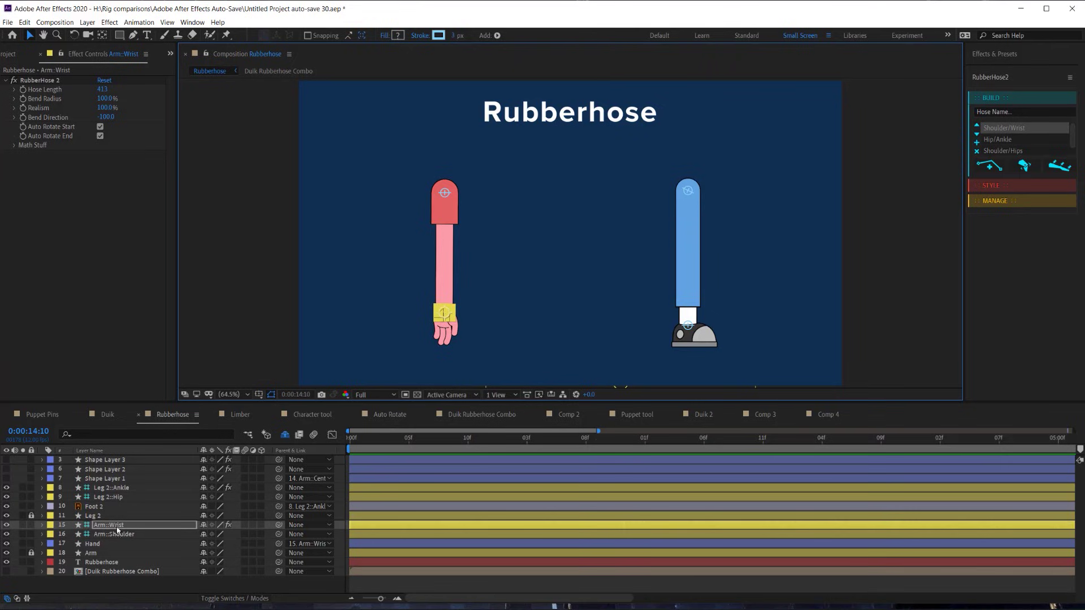
click(123, 488)
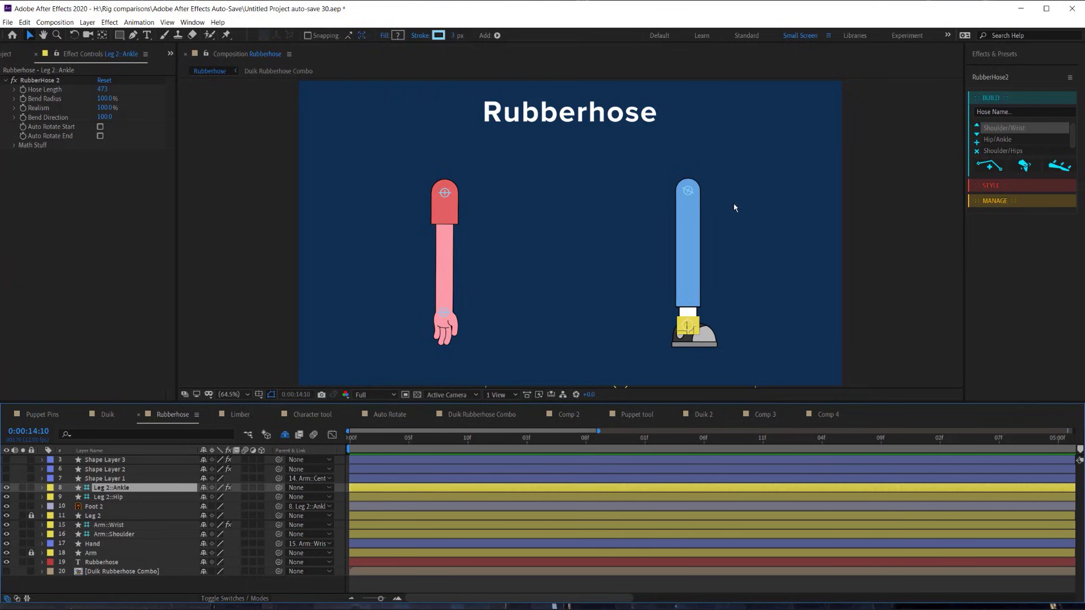
Step: Bend the leg by lowering the Leg 2::Hip controller, select the foot, and move the hip back up
click(688, 193)
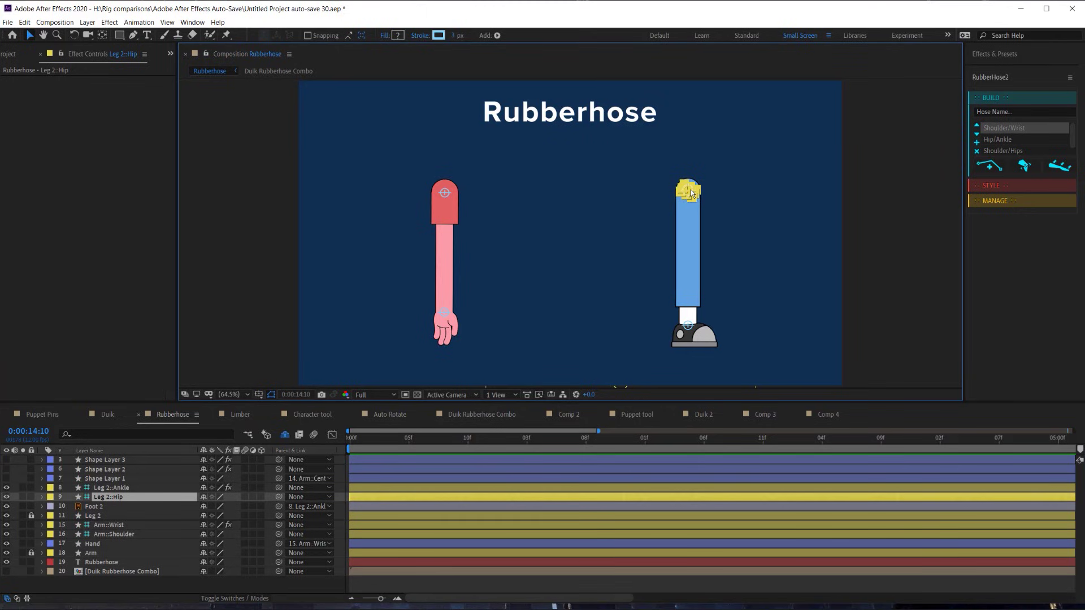
drag(691, 196, 694, 245)
click(692, 339)
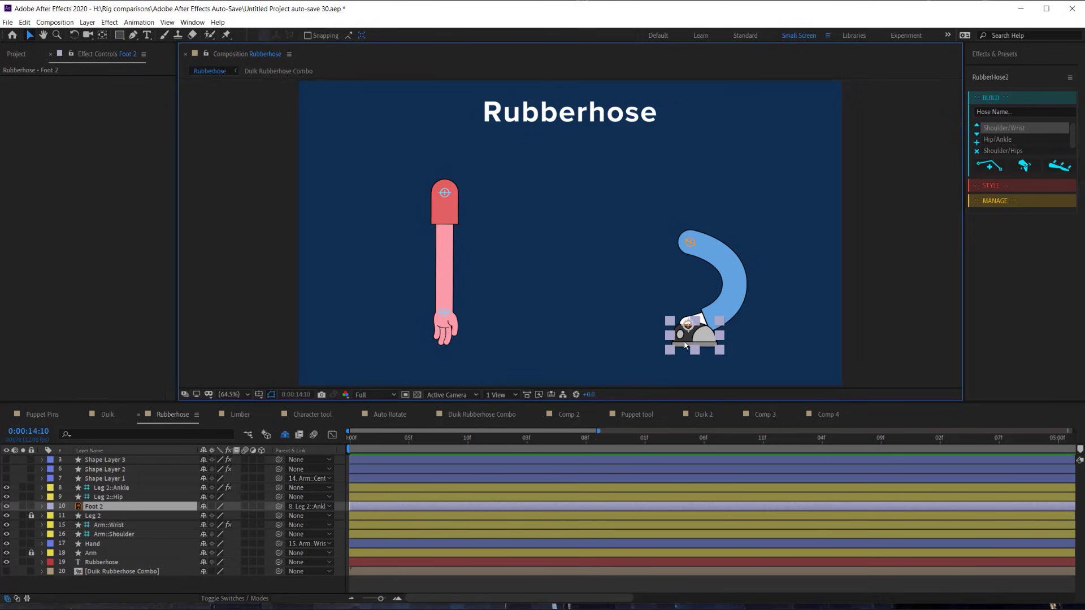
drag(694, 250, 687, 191)
Step: Set the Arm::Wrist controller's Bend Radius to 0%
click(444, 312)
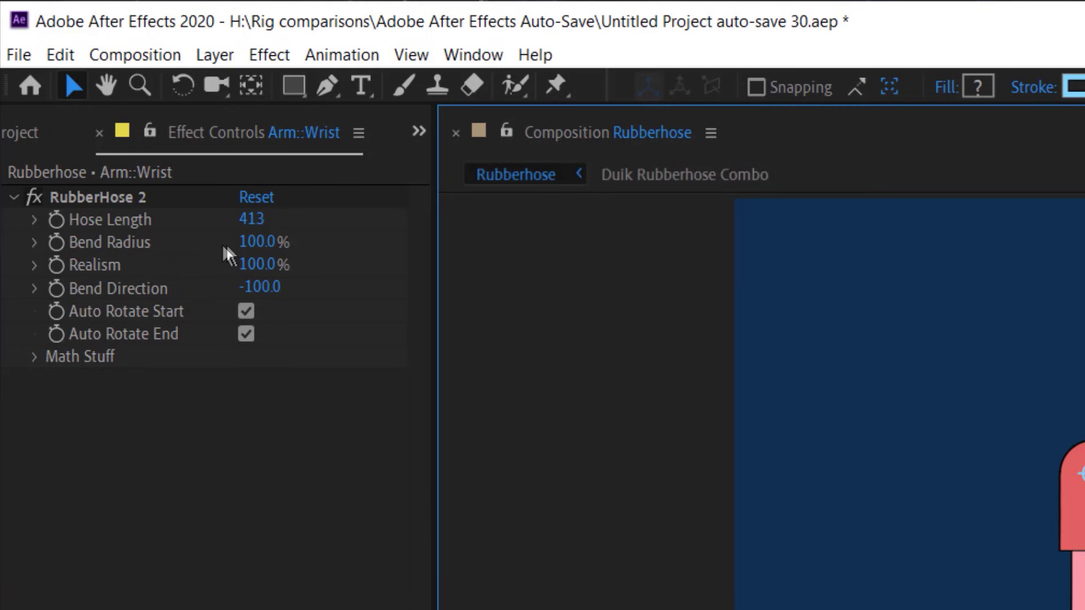
click(107, 99)
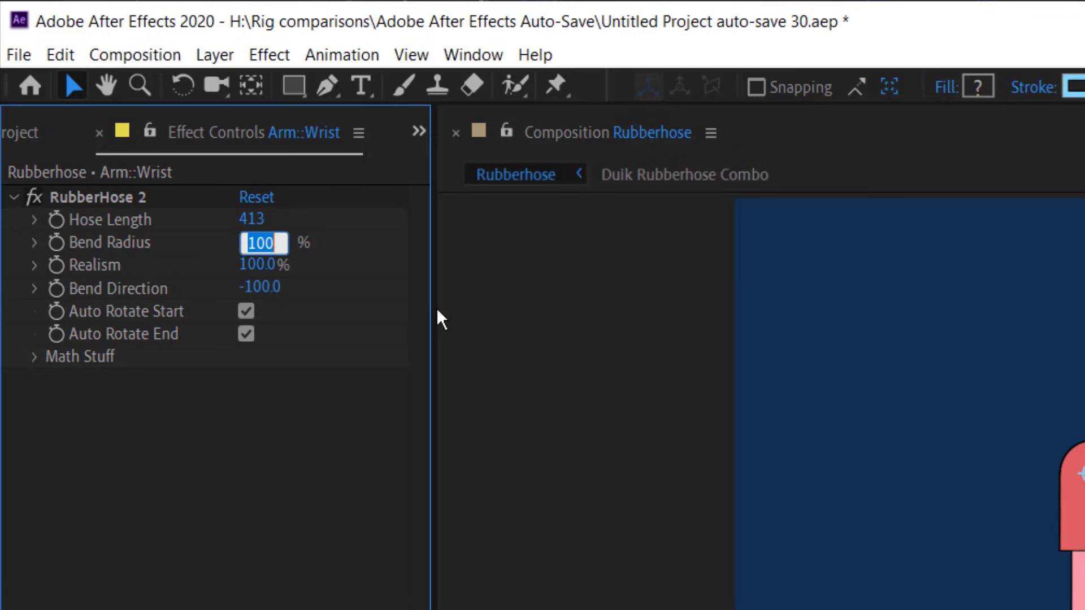
text(0)
key(Return)
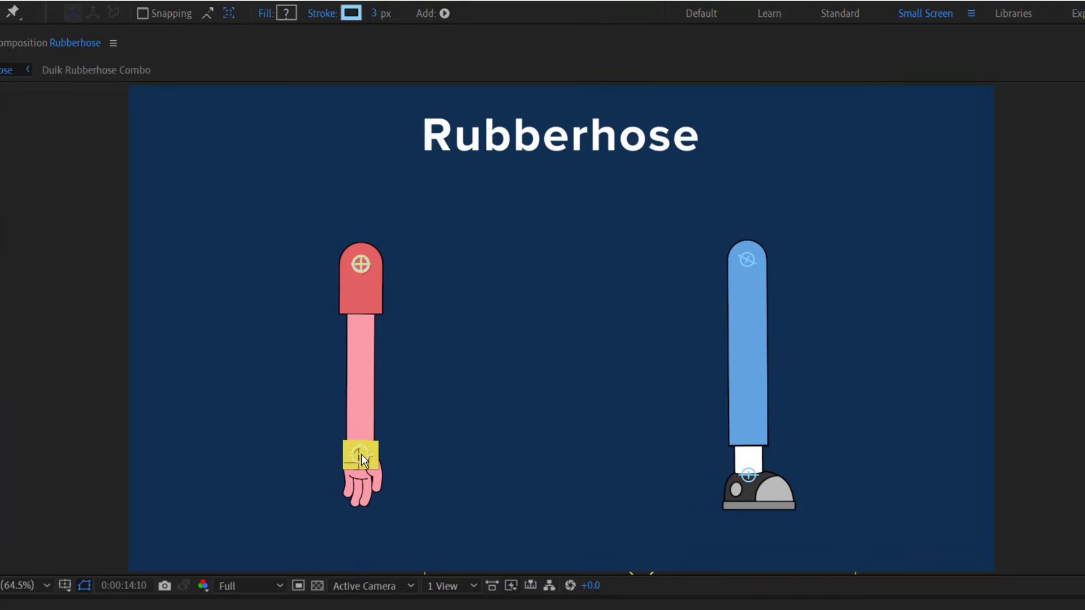
Step: Bend the Rubberhose arm at a sharp elbow by raising its wrist controller, and settle it in a slightly lower pose
click(361, 455)
click(412, 436)
click(365, 459)
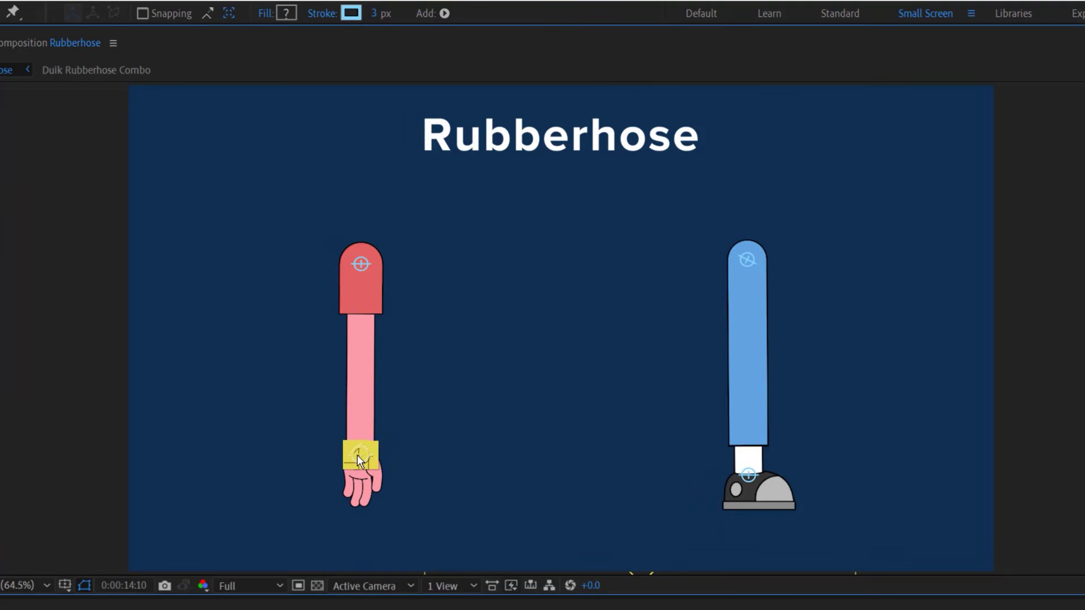
mouse_move(364, 459)
mouse_down()
mouse_move(372, 400)
mouse_move(405, 357)
mouse_up()
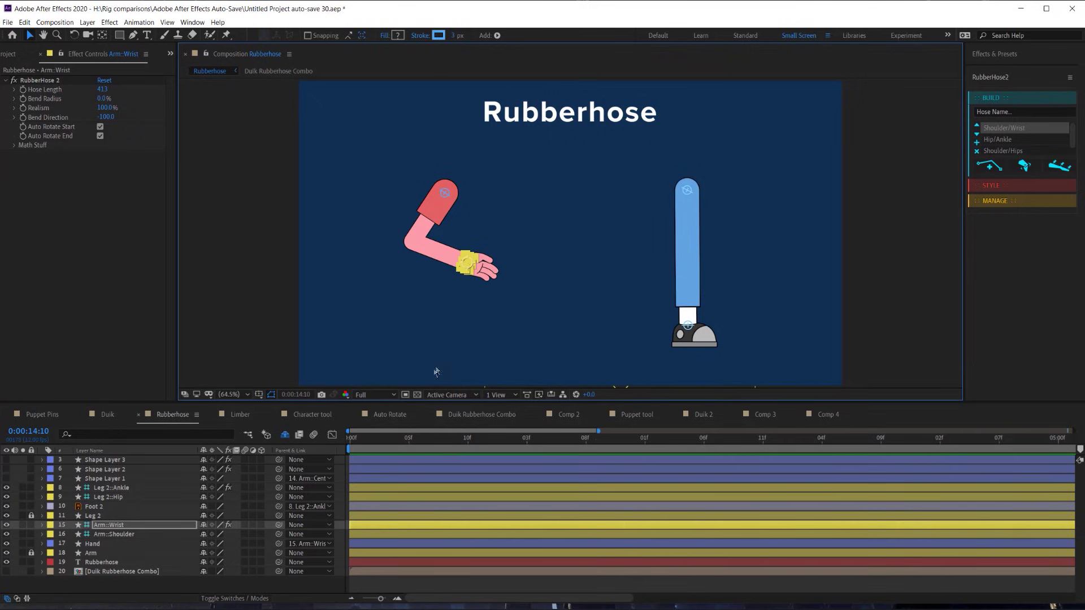
drag(398, 382, 394, 418)
drag(464, 291, 463, 294)
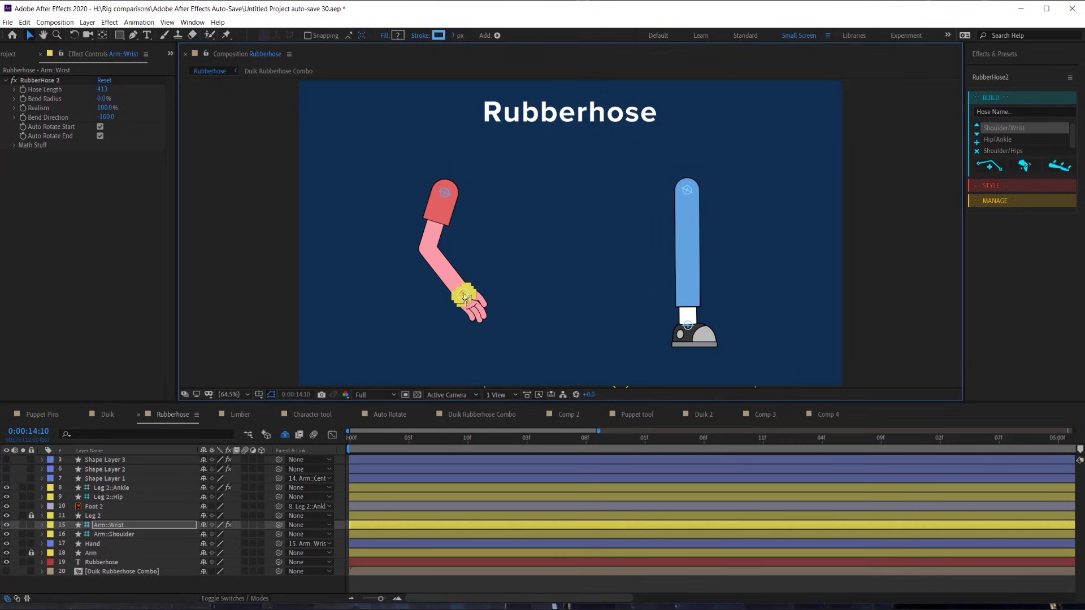
Step: In the Duik 2 composition, collapse the C | Hand layer and select the Hand, Forearm and Arm layers
click(696, 420)
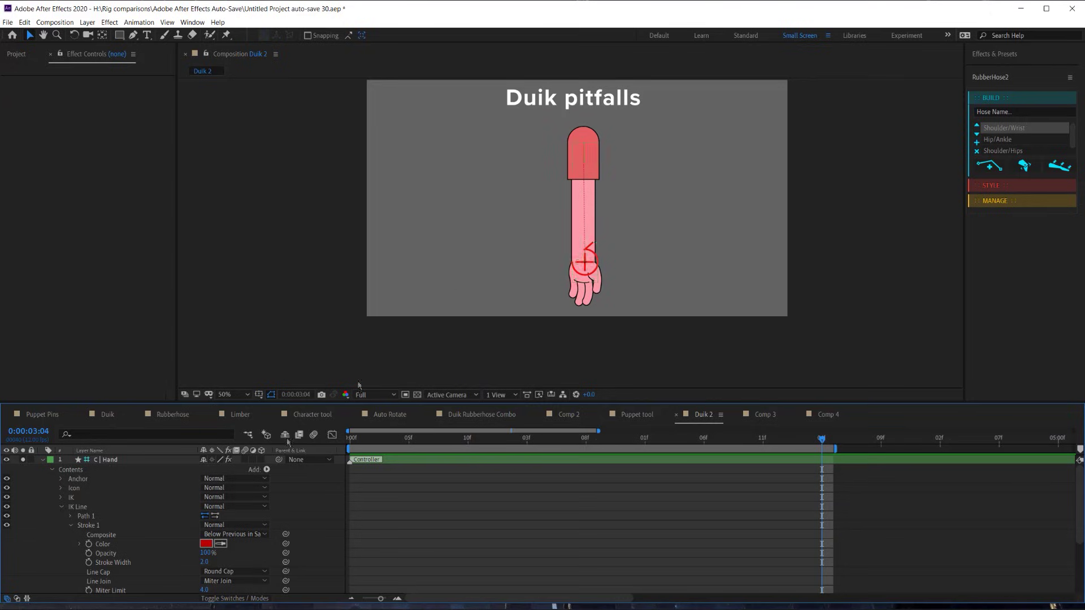
click(43, 460)
click(91, 479)
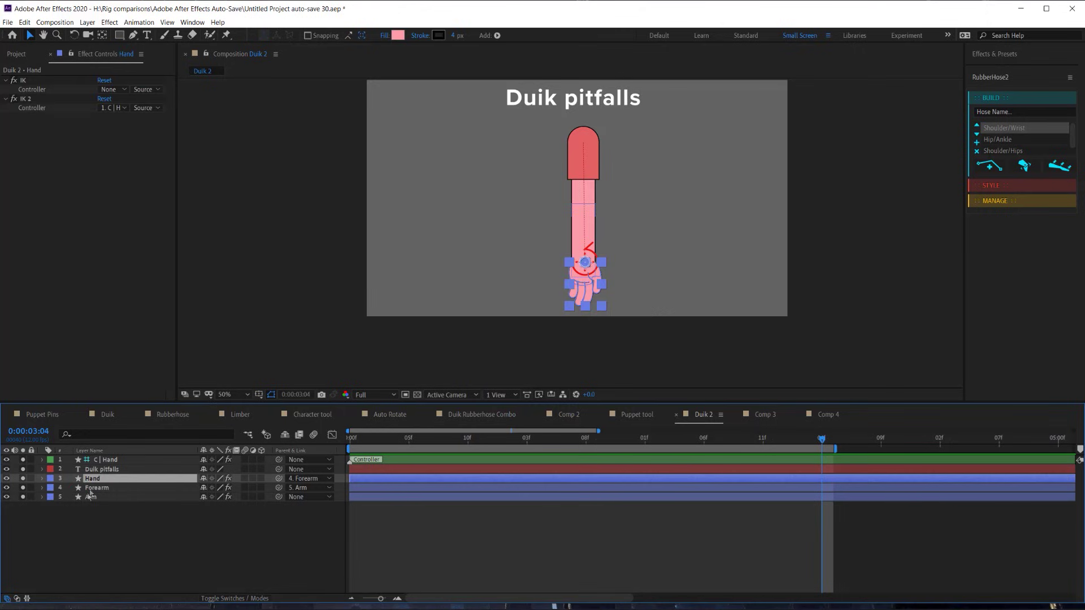
shift+click(105, 497)
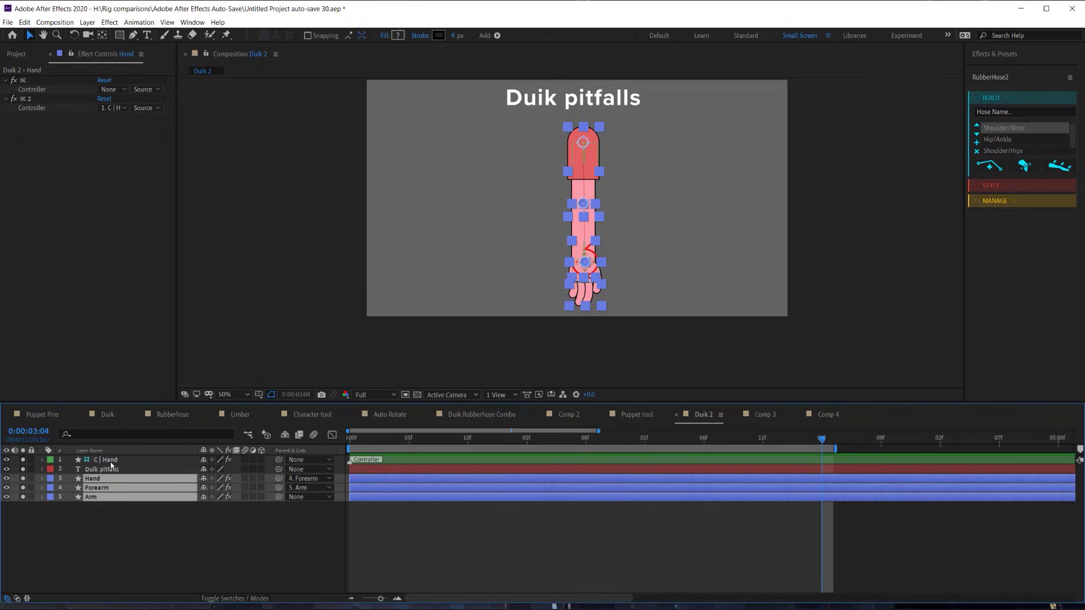
Step: Bend the Duik arm sharply by raising the C | Hand controller, and inspect the elbow joint up close
click(634, 280)
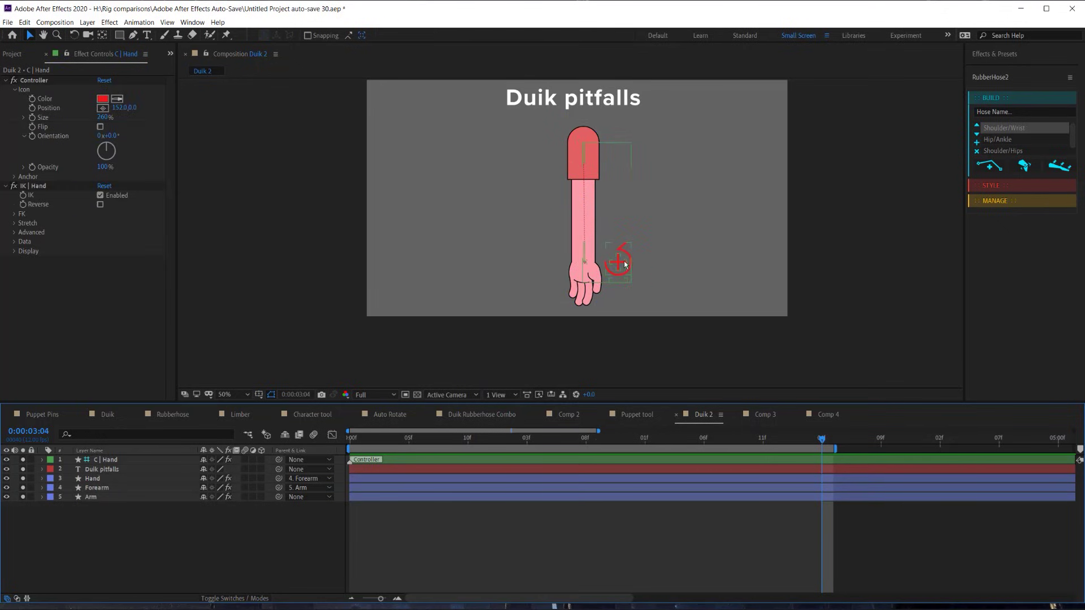
drag(625, 265, 629, 209)
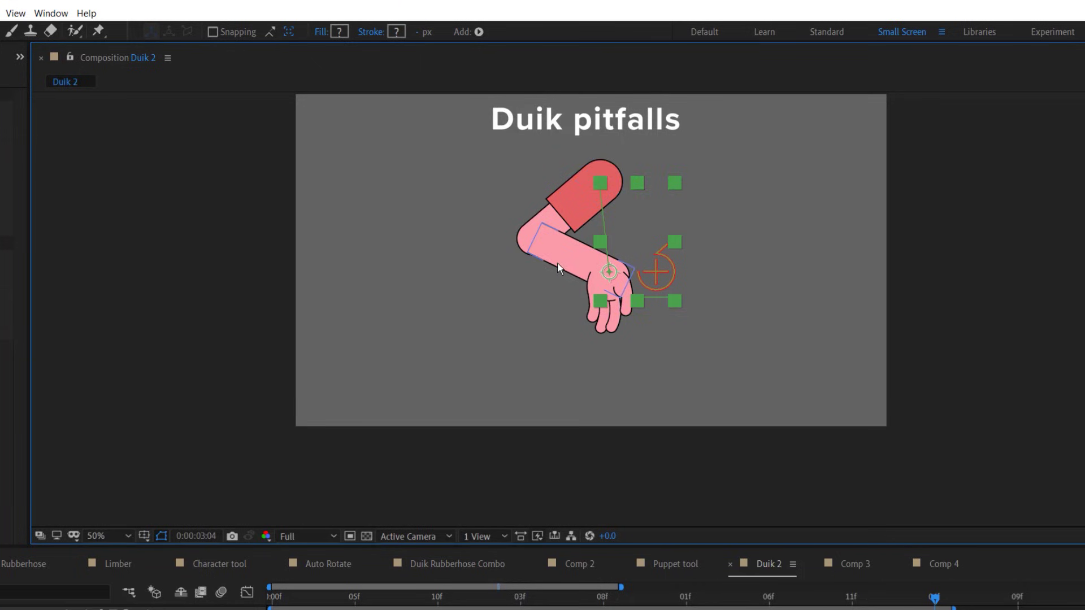
key(period)
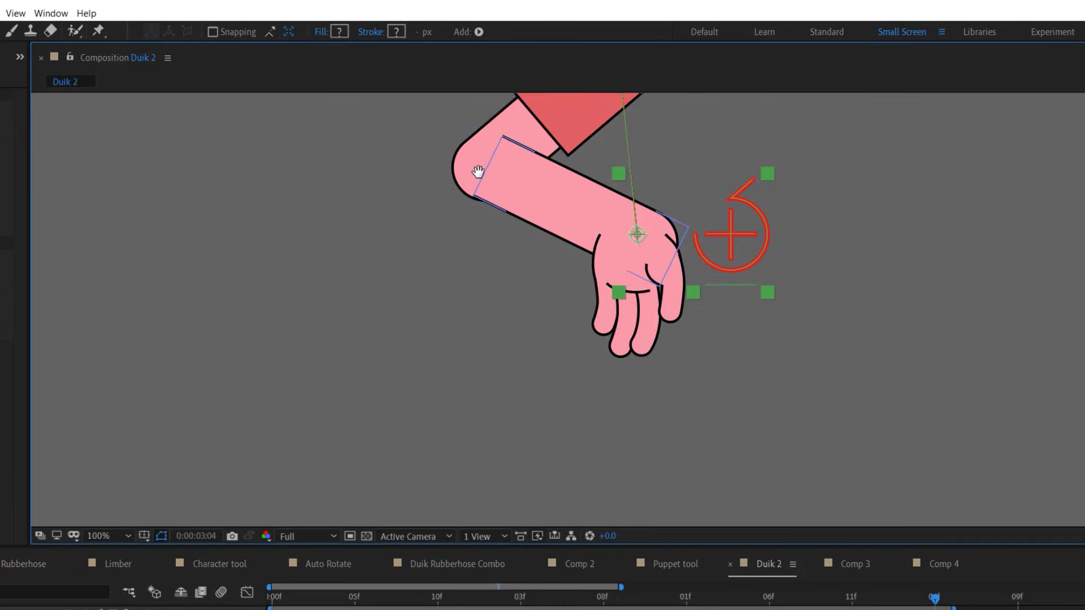
drag(477, 170, 521, 280)
key(period)
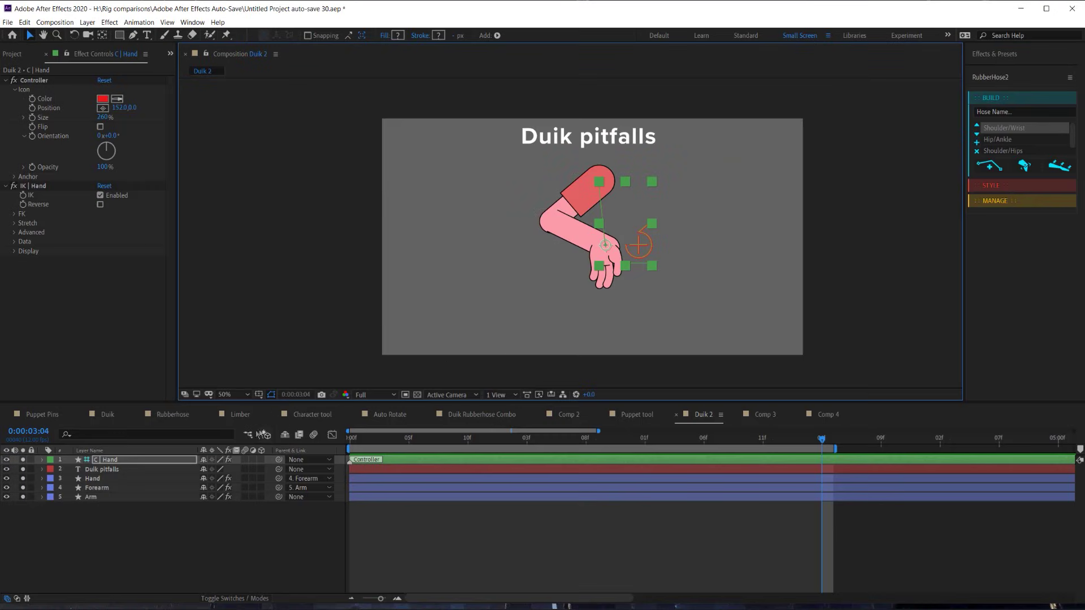
Step: In the Rubberhose composition, bend the leg slightly by shifting the Leg 2::Ankle controller
click(161, 416)
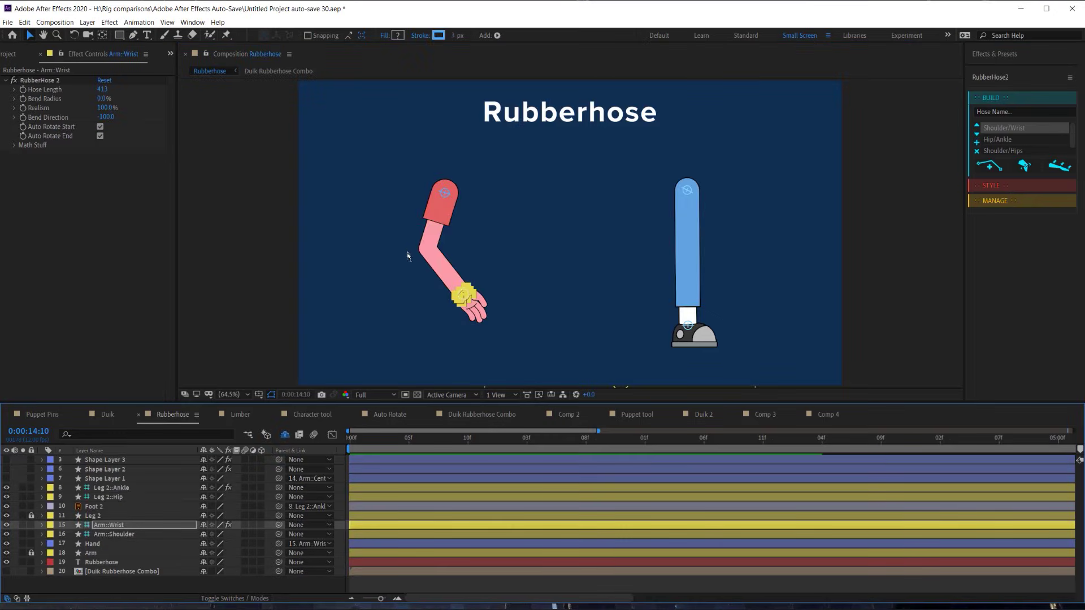
drag(407, 253, 422, 240)
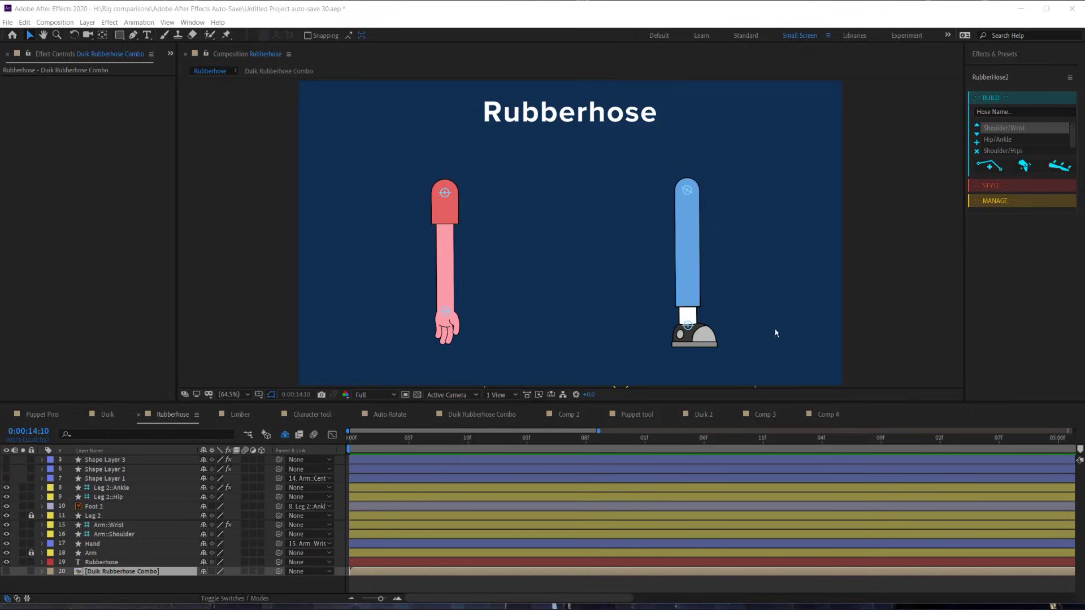
click(834, 335)
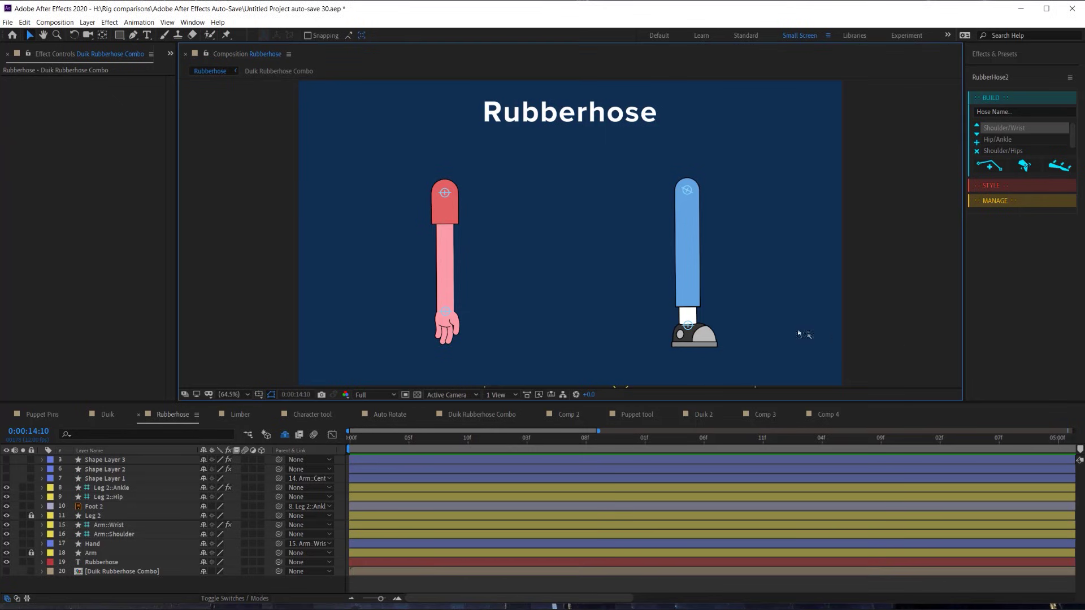
click(690, 329)
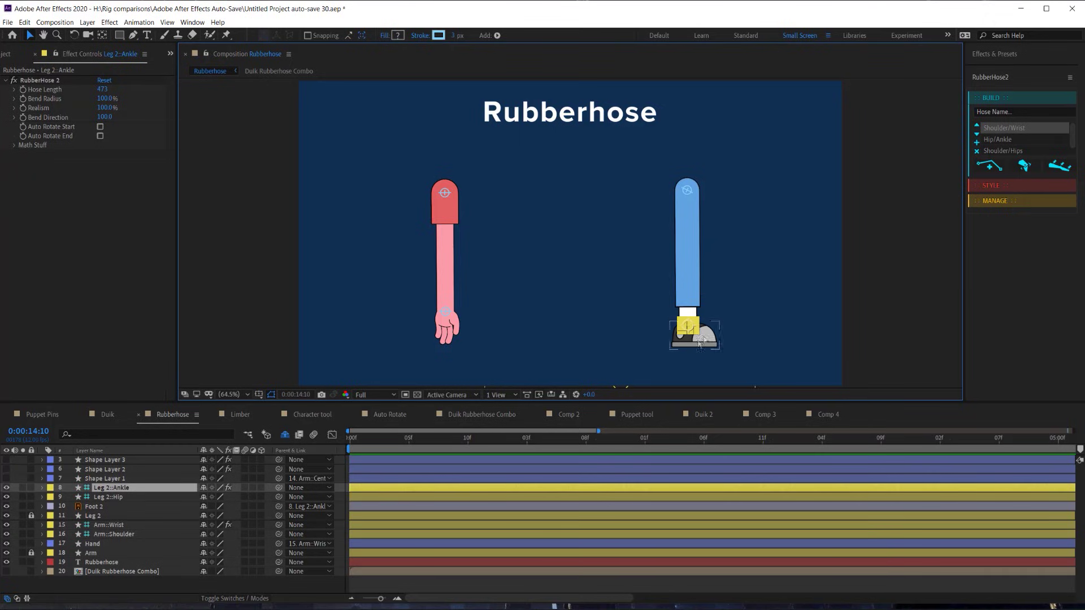
mouse_move(689, 327)
mouse_down()
mouse_move(670, 317)
mouse_move(683, 324)
mouse_up()
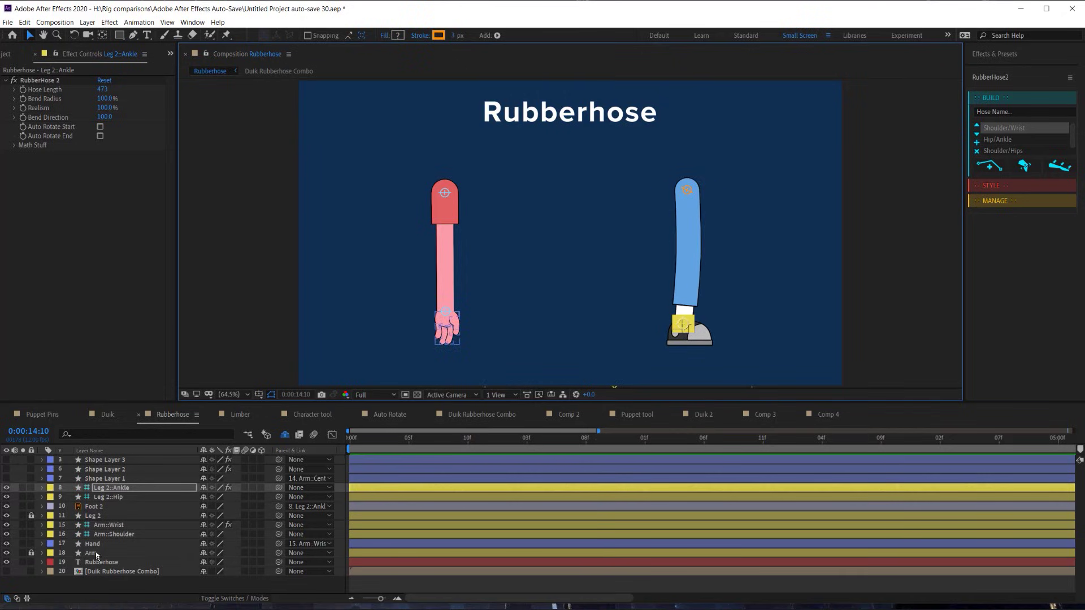
Step: Try rotating the Foot 2 layer to 41° around the ankle, and undo the rotation
click(93, 507)
key(r)
drag(212, 515, 237, 515)
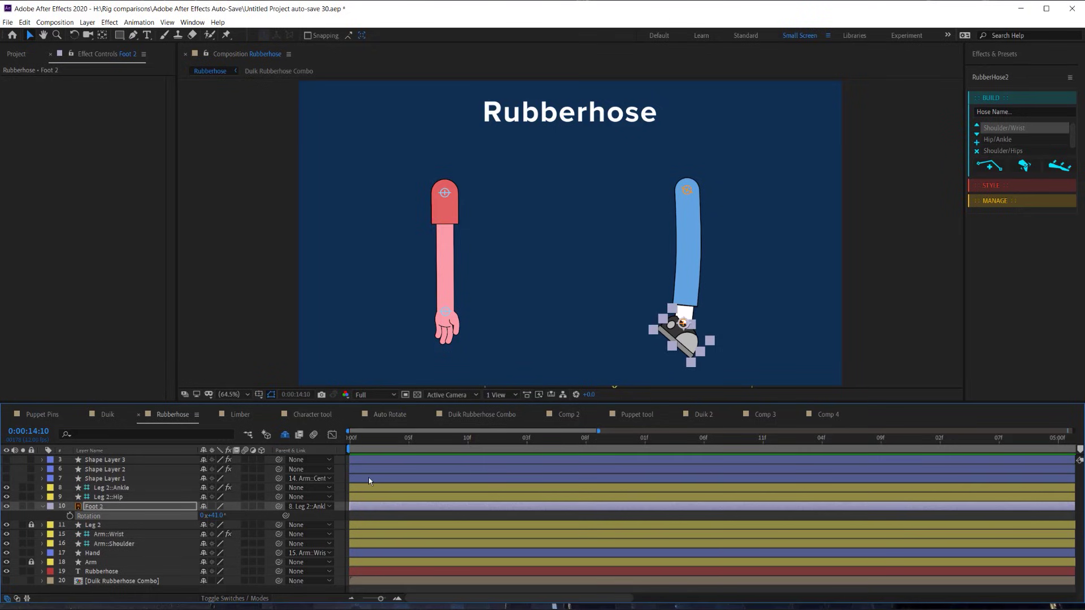
key(ctrl+z)
Step: Make the Duik Rubberhose Combo layer visible and open its composition
click(105, 582)
click(6, 581)
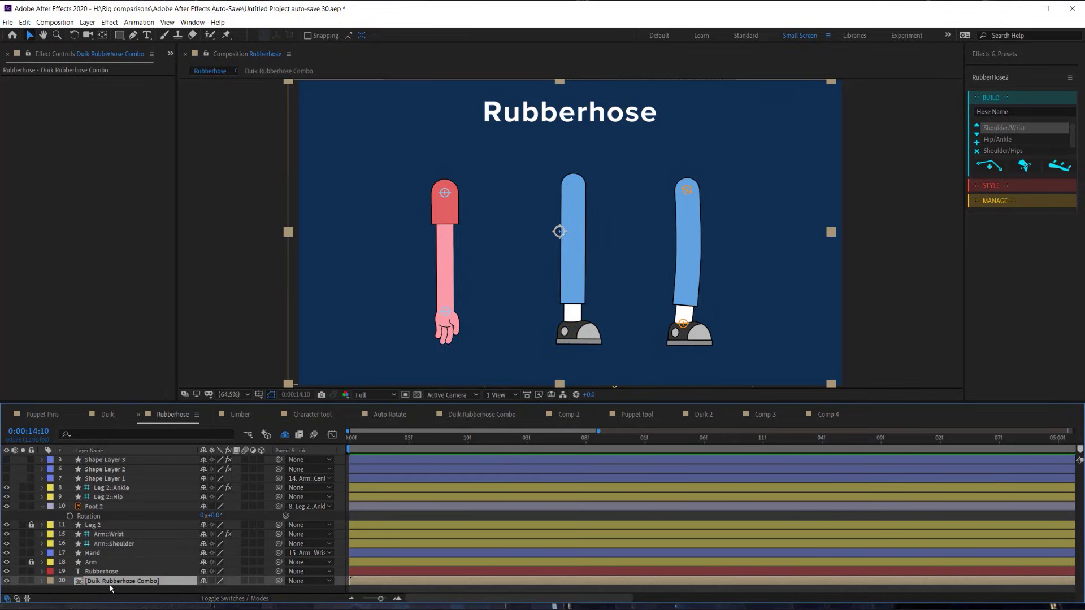
double_click(110, 585)
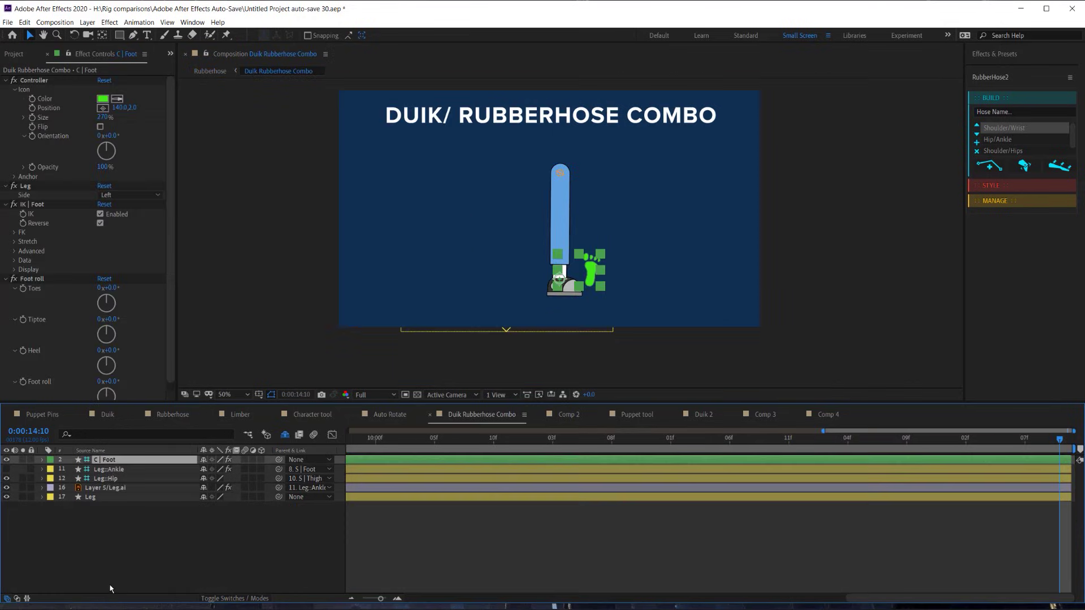
Step: Adjust the C | Foot controller's Foot roll and Tiptoe angles, and raise the controller to bend the combo leg
drag(111, 381, 110, 381)
drag(113, 320, 116, 320)
click(592, 273)
drag(592, 273, 628, 224)
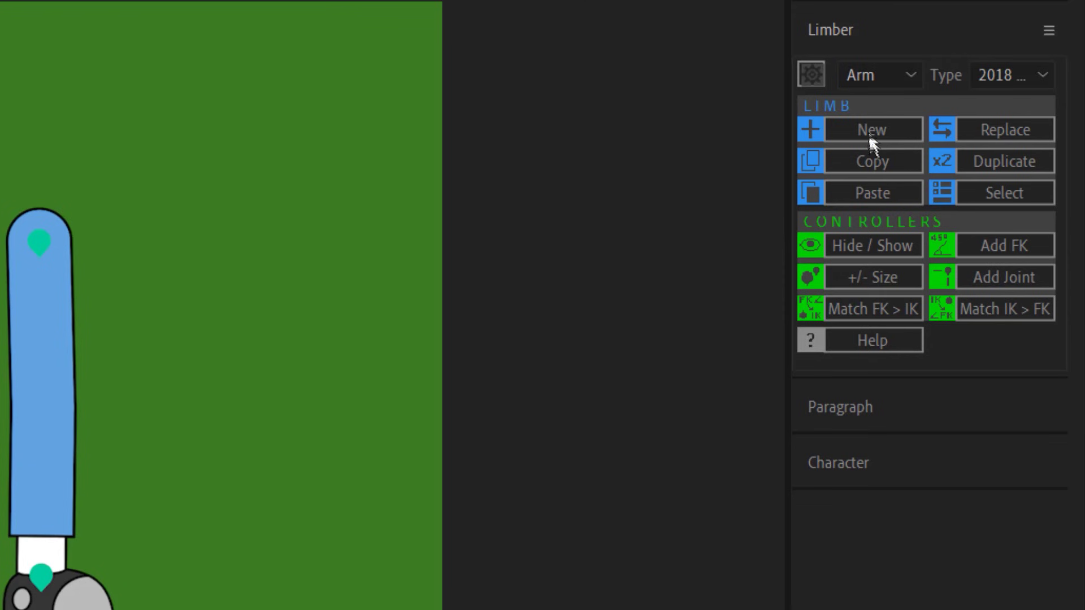
Step: Enlarge the Limber arm through left-Wrist: Upper Length 241, Lower Length 282, Start Size 162, Middle Size 86 and End Size 92
click(856, 130)
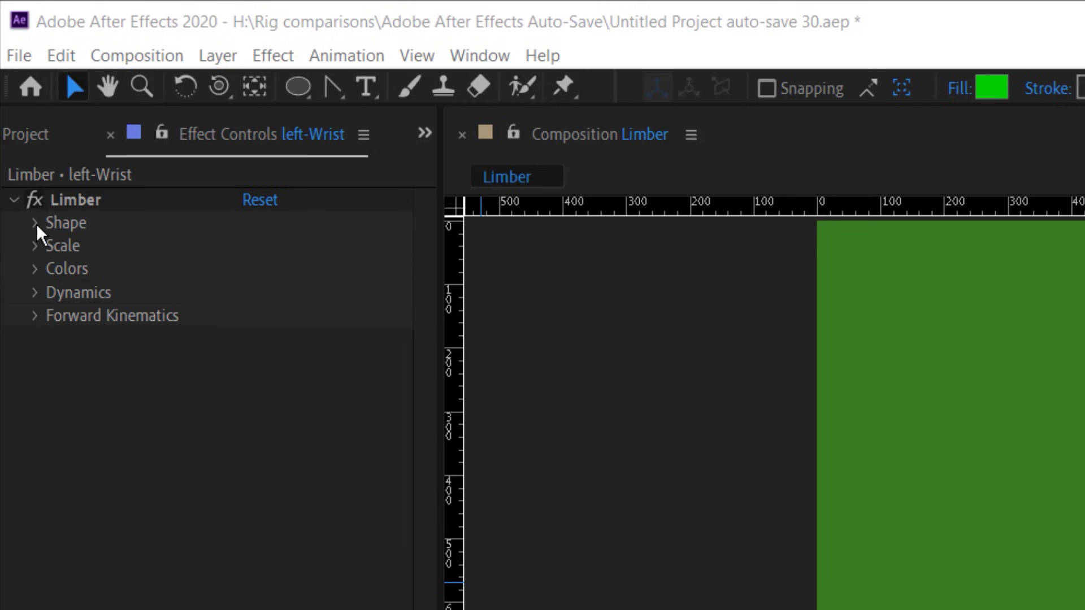
click(33, 224)
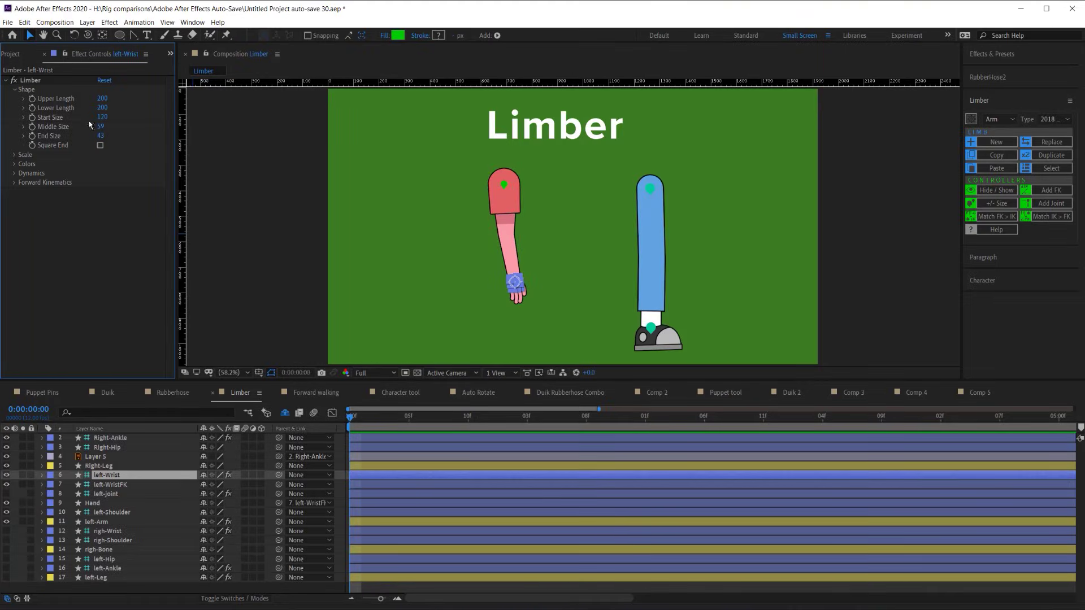
drag(103, 100, 119, 137)
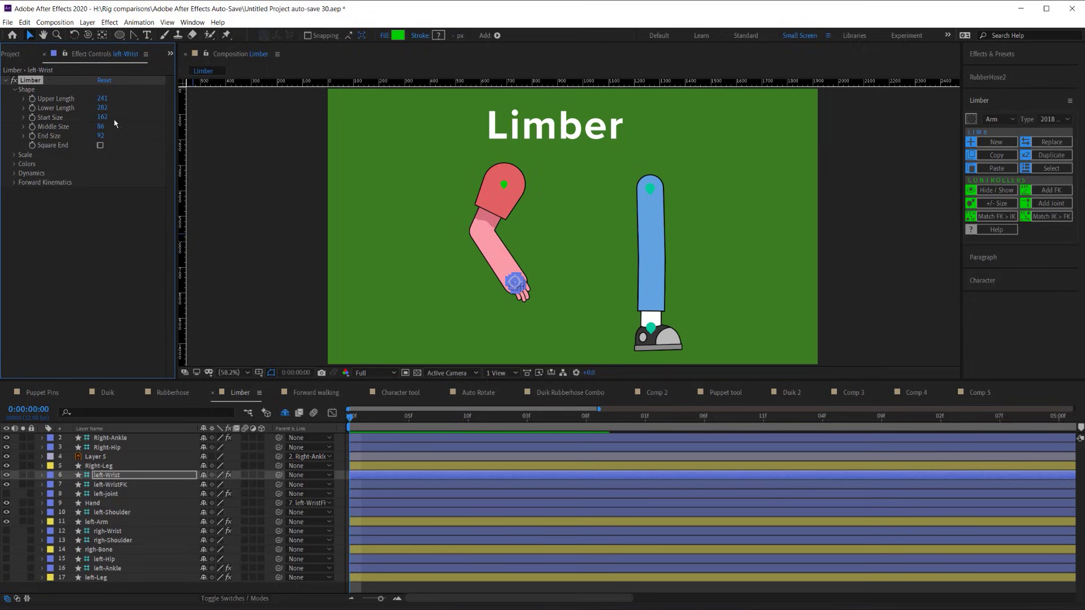
Step: Undo the Limber arm's size and Lower Length changes, and move the left-Wrist controller to reduce the elbow bend
key(ctrl+z)
key(ctrl+z)
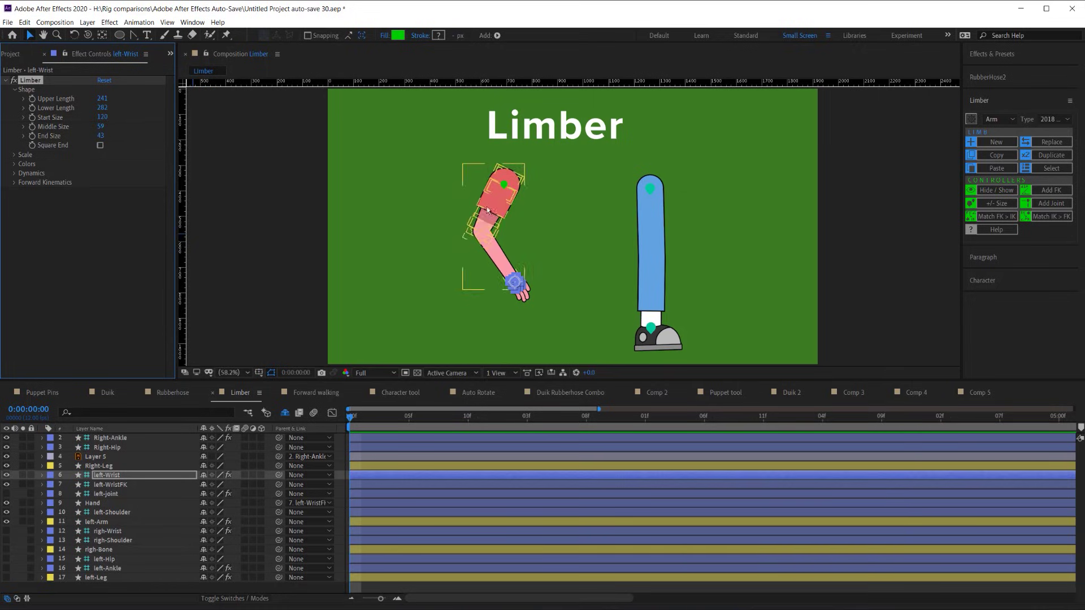
drag(514, 283, 504, 289)
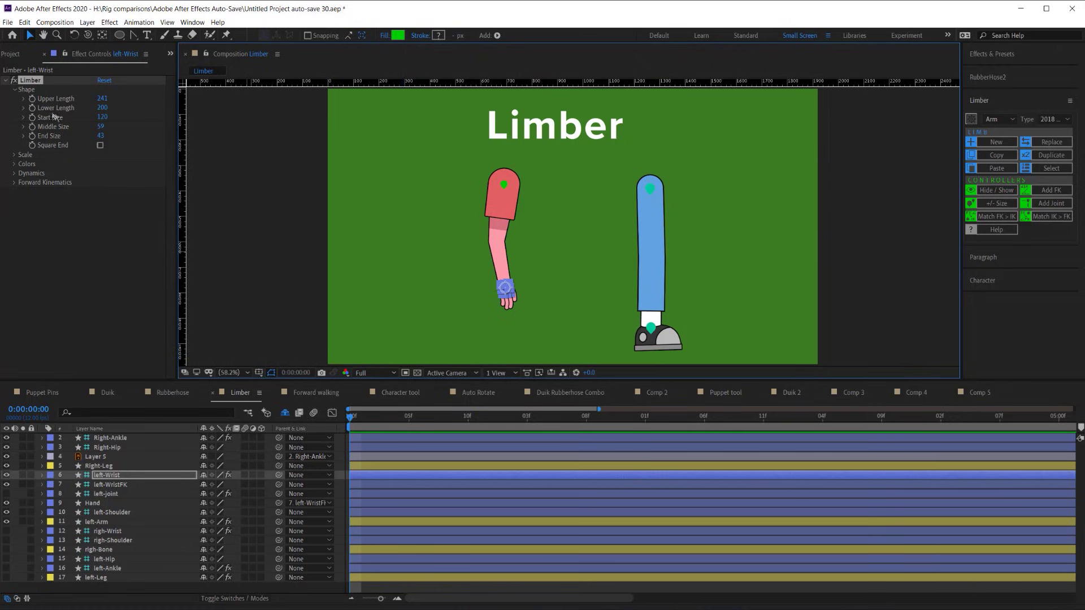
Step: Preview the walk animation in the Forward walking composition and return to the Limber composition
click(308, 394)
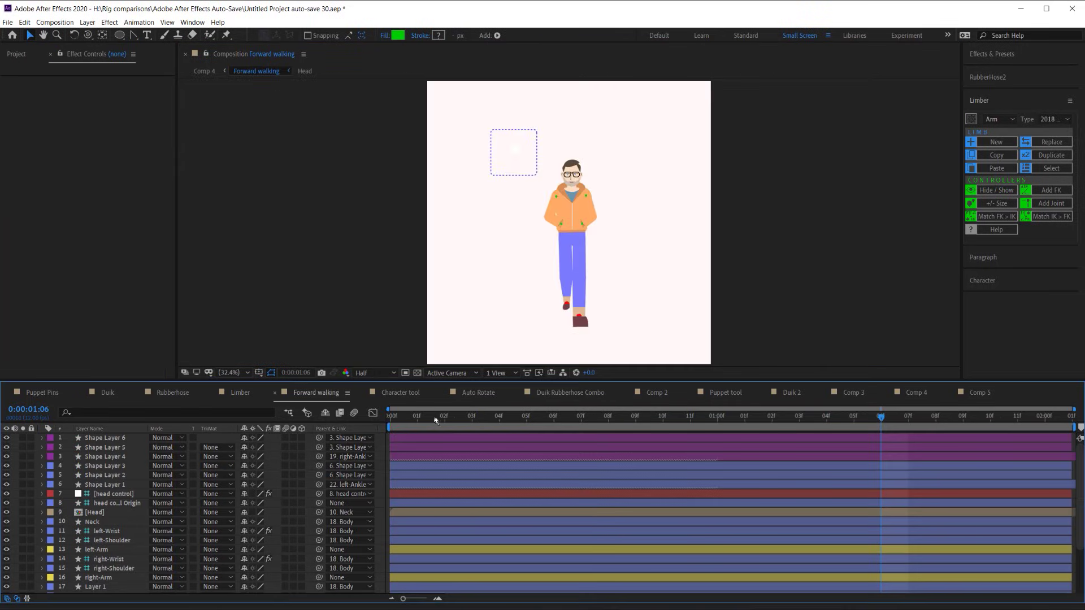
key(space)
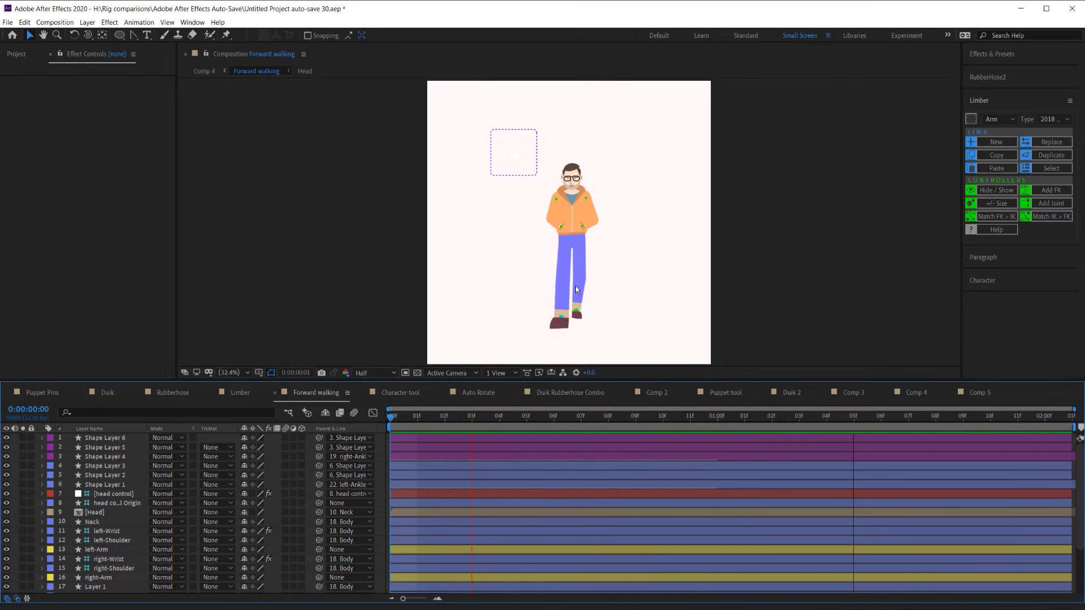
click(240, 393)
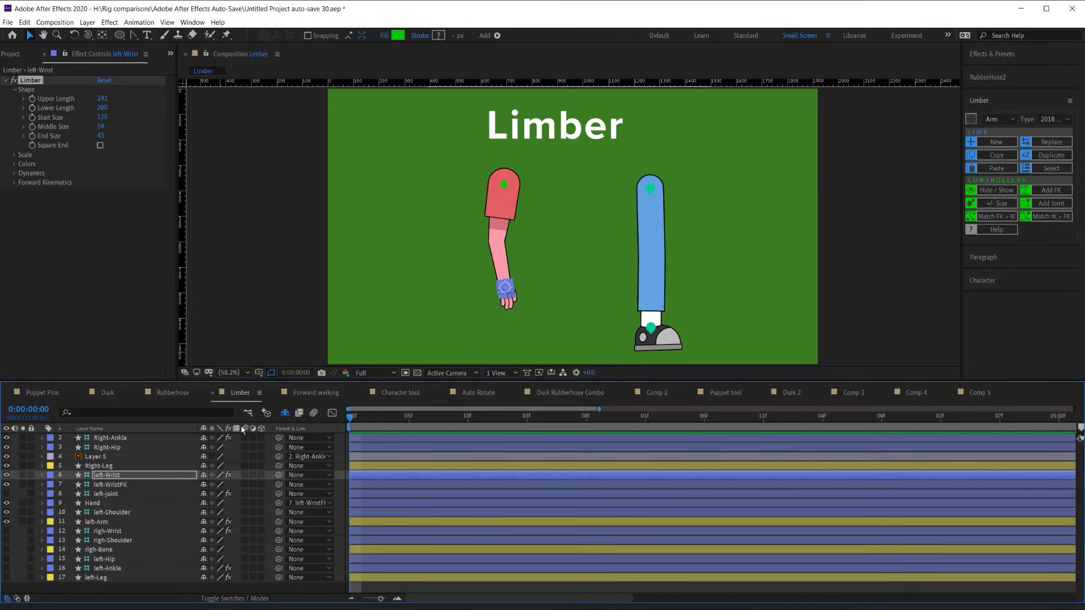
Step: Expand left-Wrist's Dynamics settings, try overextending the arm by pulling its wrist controller down, and undo the move
click(15, 155)
click(16, 155)
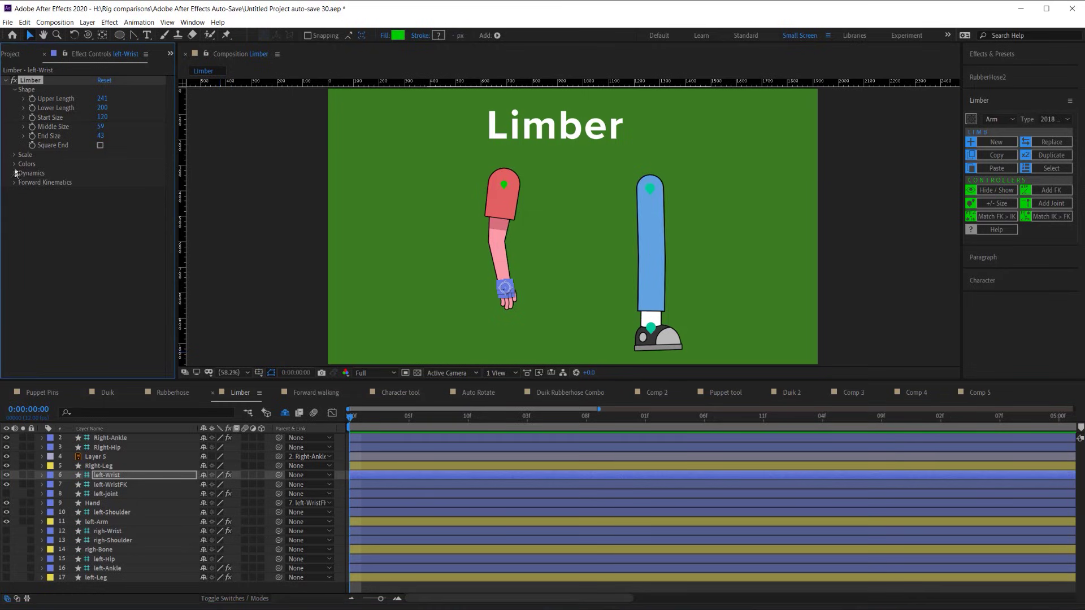
click(15, 173)
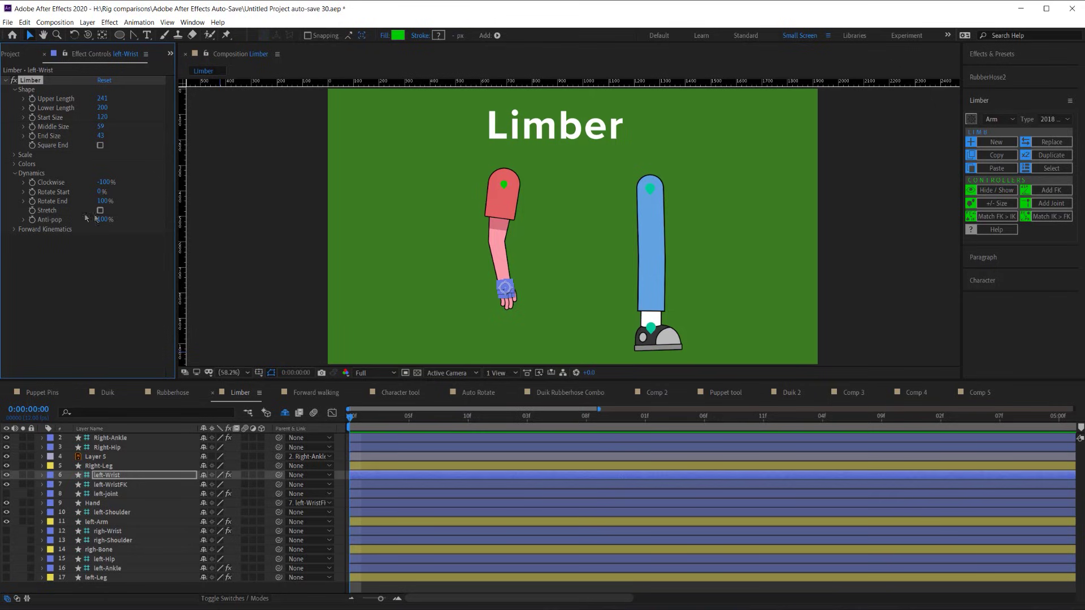
drag(506, 292, 515, 324)
key(ctrl+z)
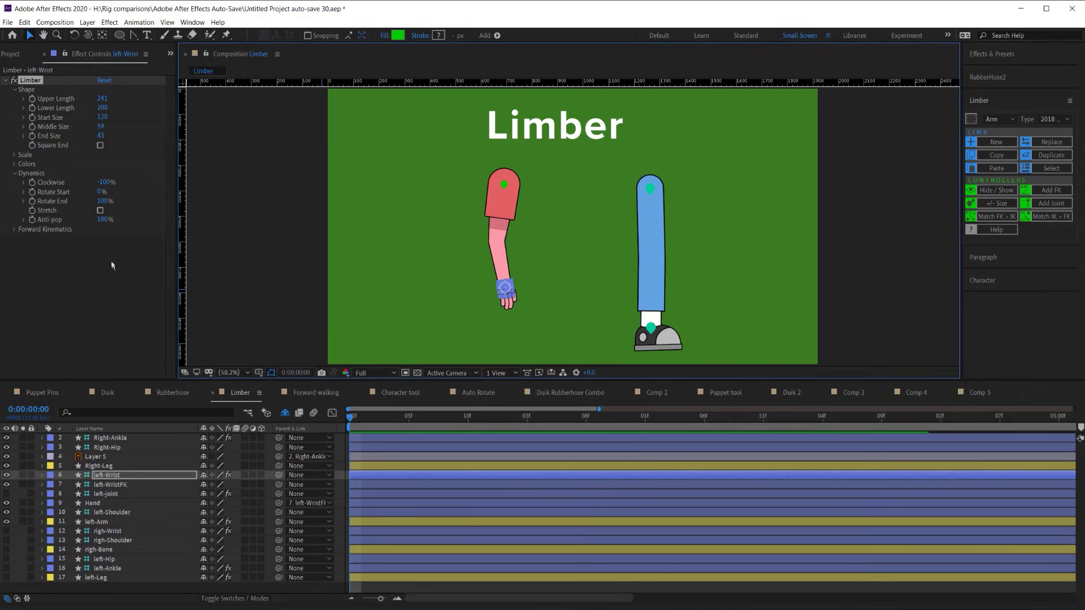
Step: Expand left-Wrist's Forward Kinematics settings and straighten the arm with its wrist controller
click(54, 221)
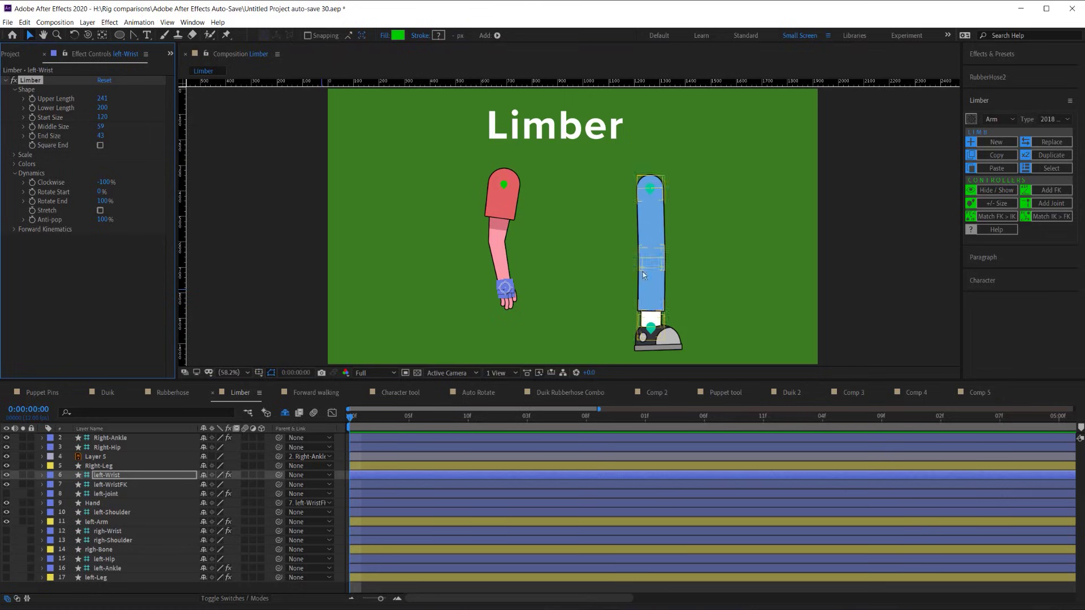
click(14, 230)
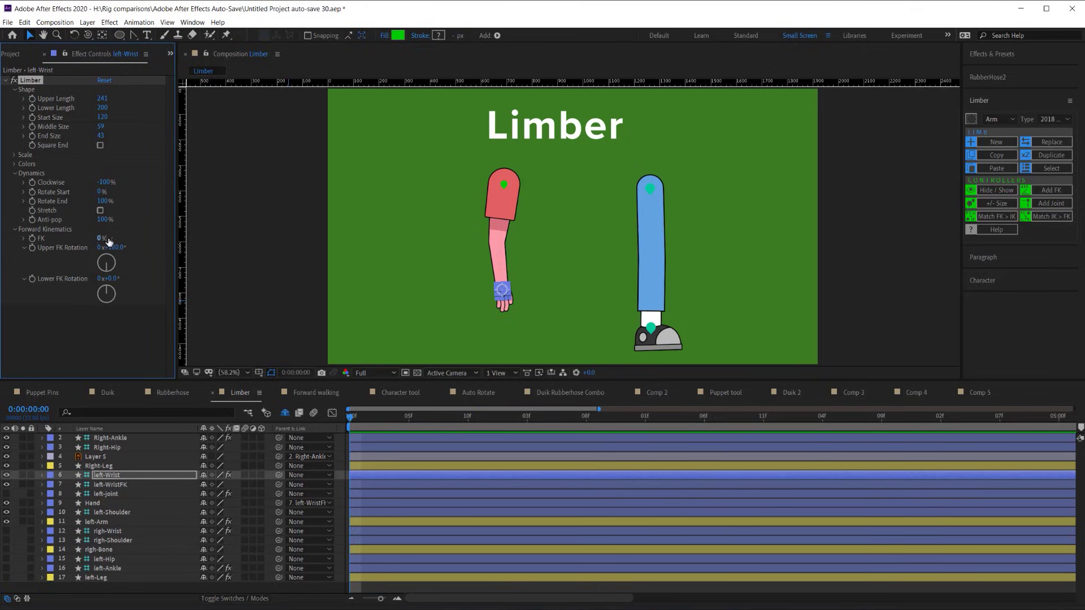
mouse_move(503, 290)
mouse_down()
mouse_move(552, 273)
mouse_move(551, 230)
mouse_move(513, 266)
mouse_move(506, 293)
mouse_up()
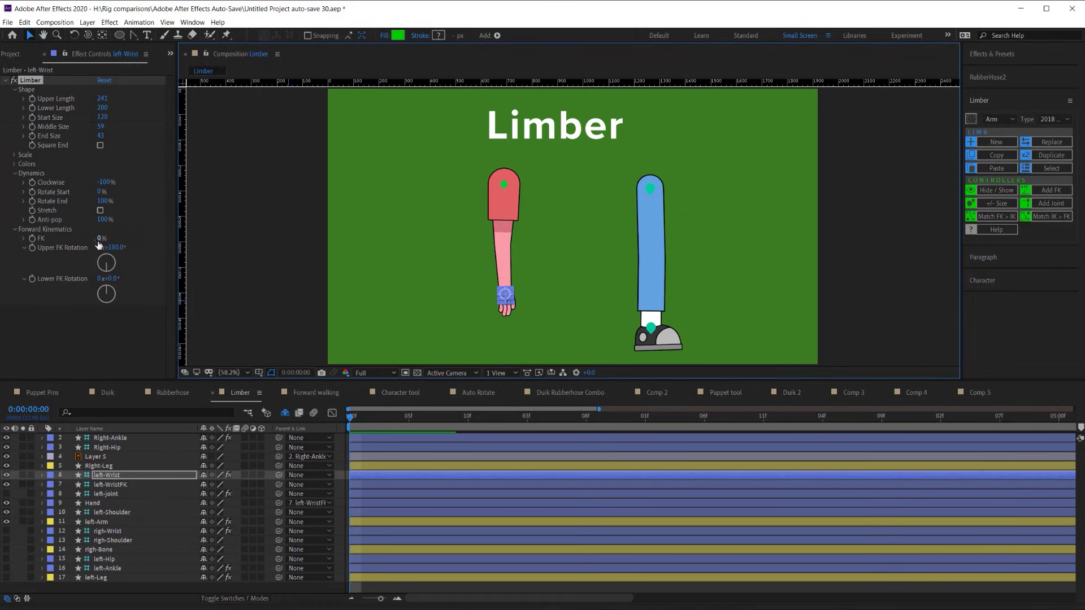
Step: Set left-Wrist's FK to 100%, and pose the arm with Upper FK Rotation 174° and Lower FK Rotation -63°
click(102, 238)
text(100)
key(Return)
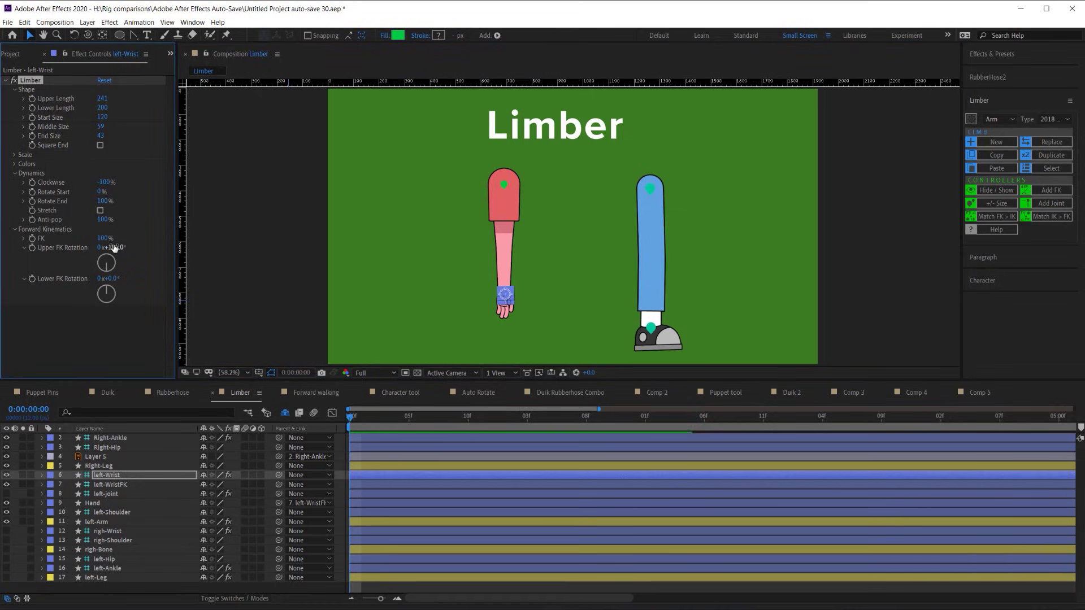
drag(115, 248, 112, 249)
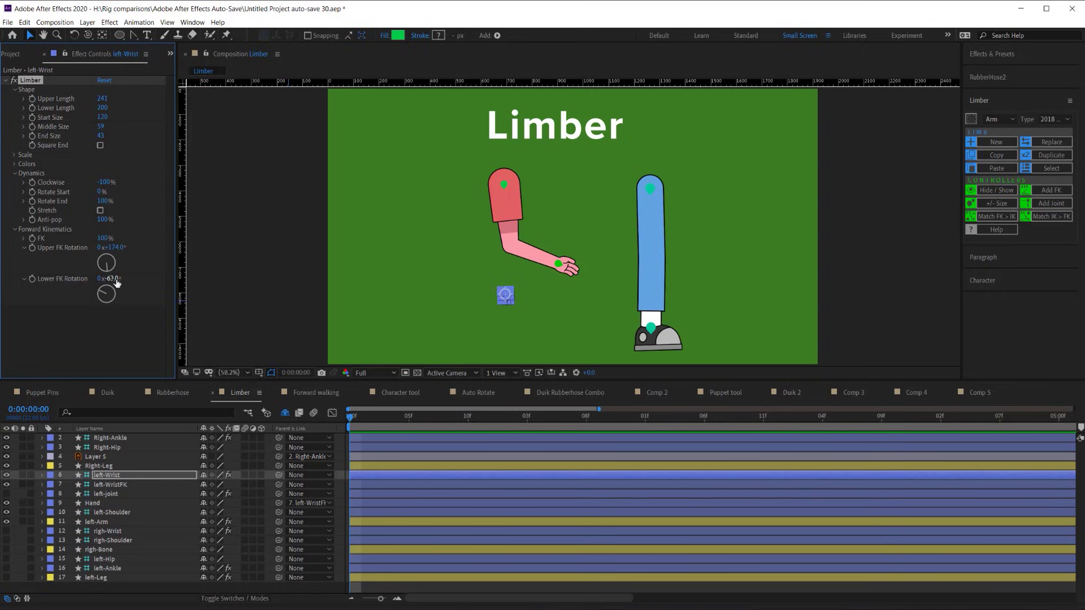
Step: Set left-Wrist's FK back to 0% and reposition the arm slightly with its wrist controller
click(103, 237)
text(11)
key(Return)
drag(103, 238, 96, 238)
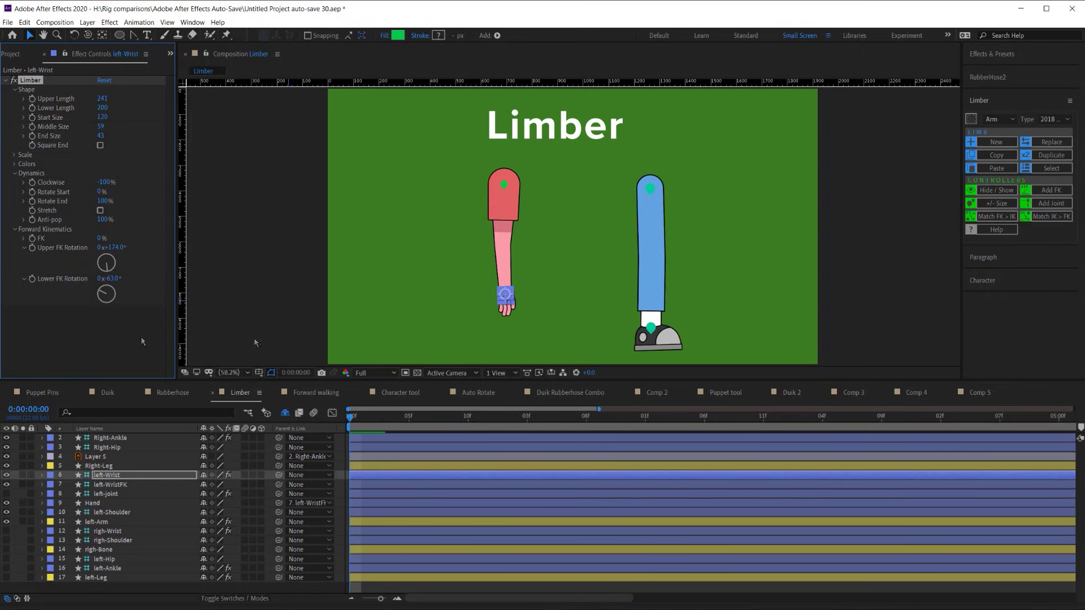
mouse_move(505, 299)
mouse_down()
mouse_move(542, 291)
mouse_move(551, 258)
mouse_move(443, 277)
mouse_move(446, 305)
mouse_move(510, 286)
mouse_move(555, 231)
mouse_move(496, 288)
mouse_move(451, 261)
mouse_move(469, 288)
mouse_move(507, 295)
mouse_up()
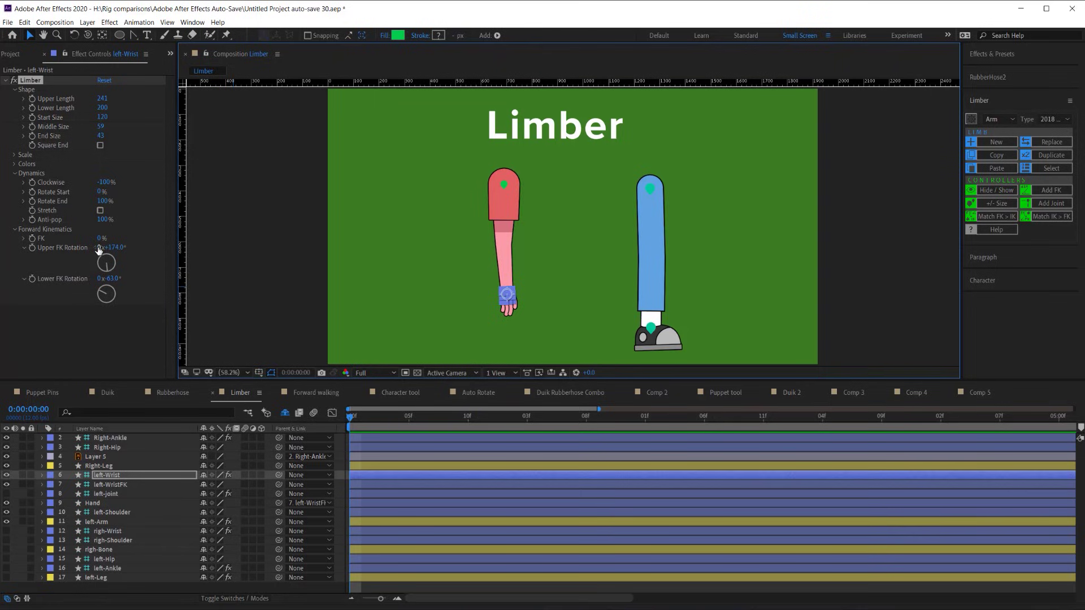
Step: Make the left-Hip, left-Ankle and left-Leg layers visible
click(107, 559)
drag(12, 559, 7, 579)
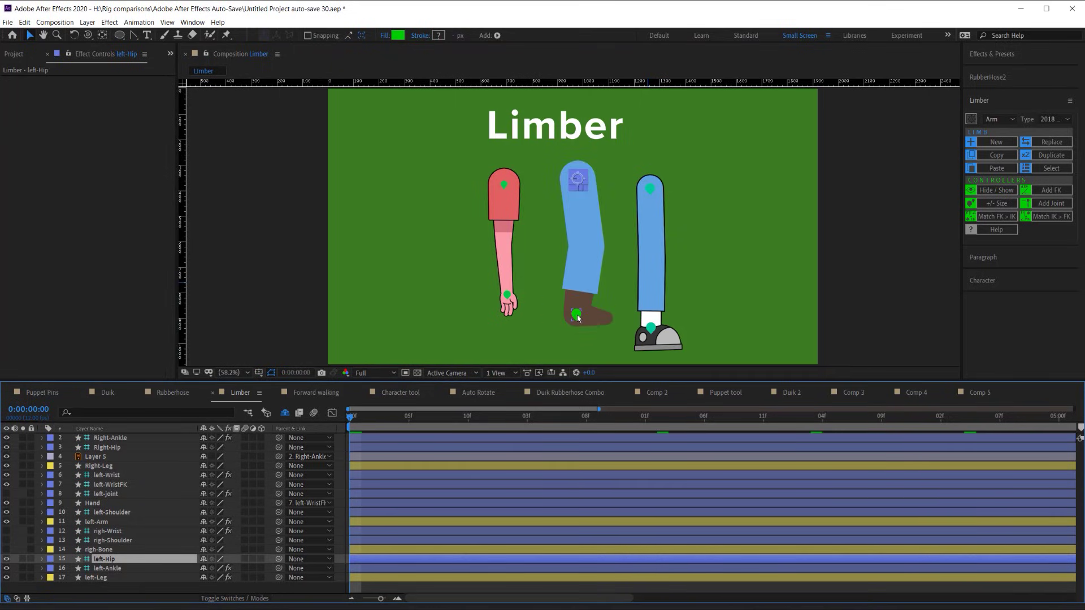
Step: Set the left-Leg layer's Foot Rotation to 21.6° and its Toe Rotation to -11.9°
click(579, 284)
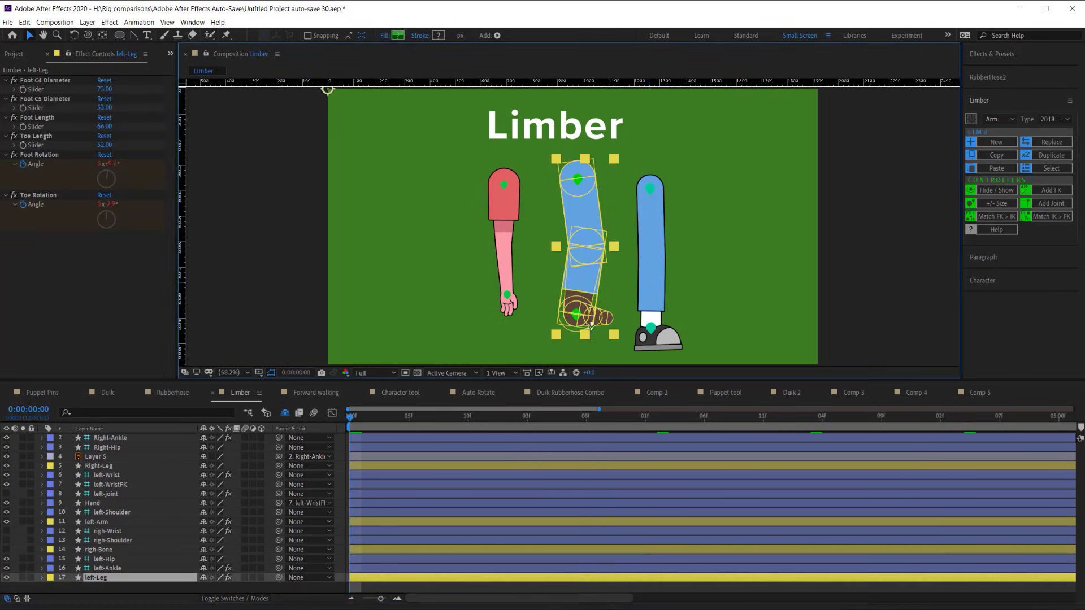
drag(110, 164, 118, 166)
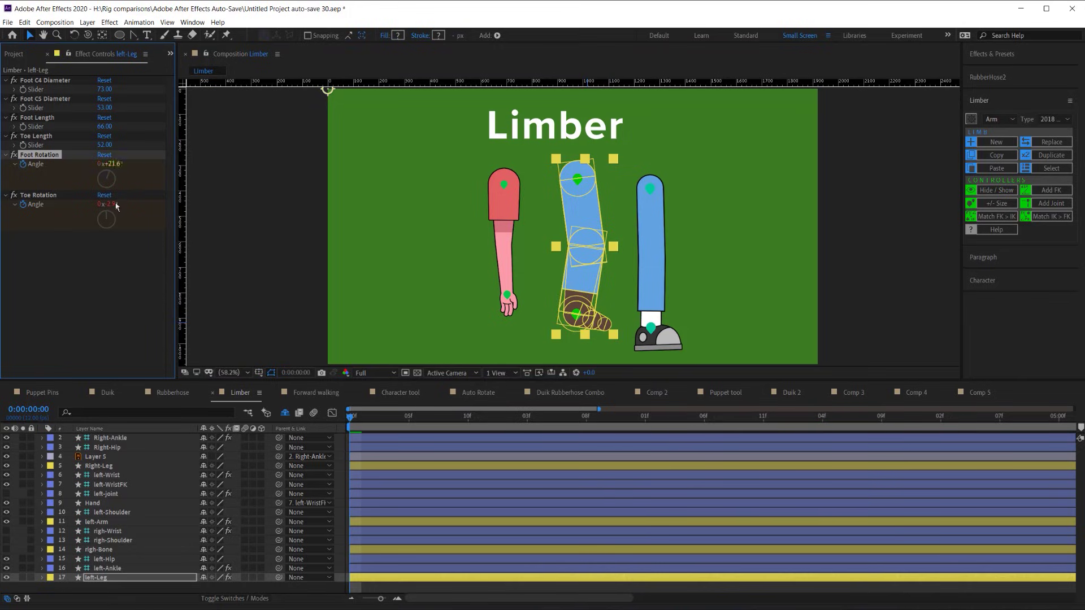
drag(111, 204, 110, 204)
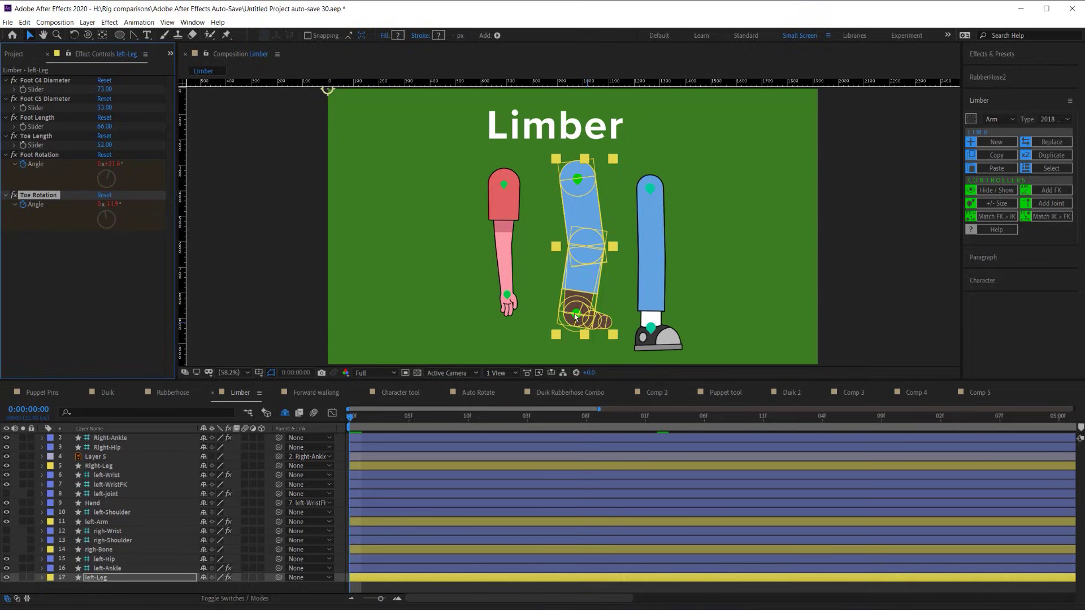
Step: Bend the leg with the brown boot slightly by moving its left-Ankle controller, selecting the left-Leg layer in between
click(566, 316)
drag(567, 319, 578, 315)
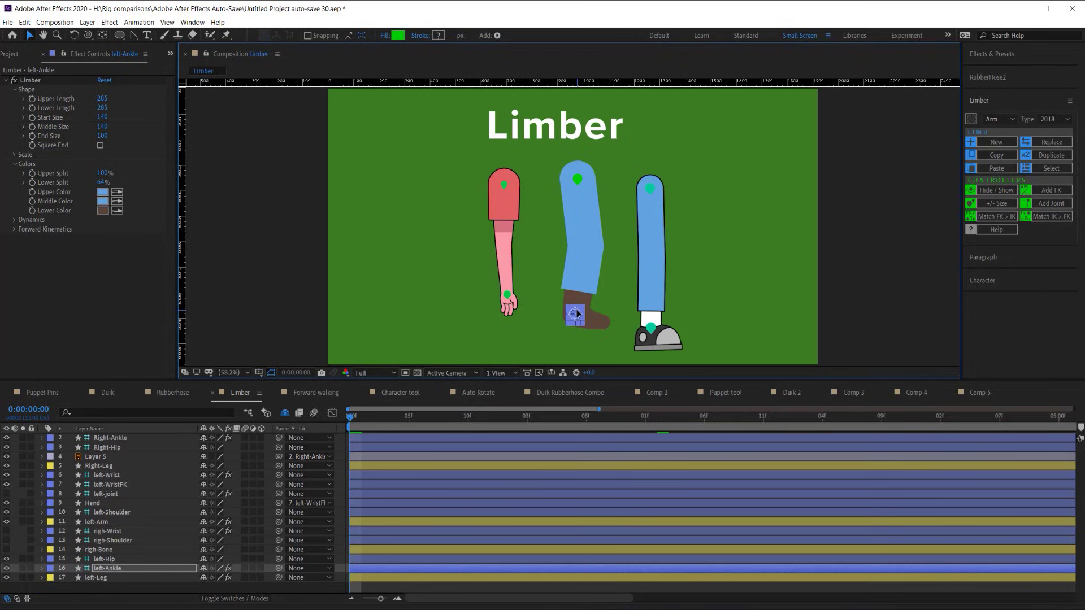
click(587, 314)
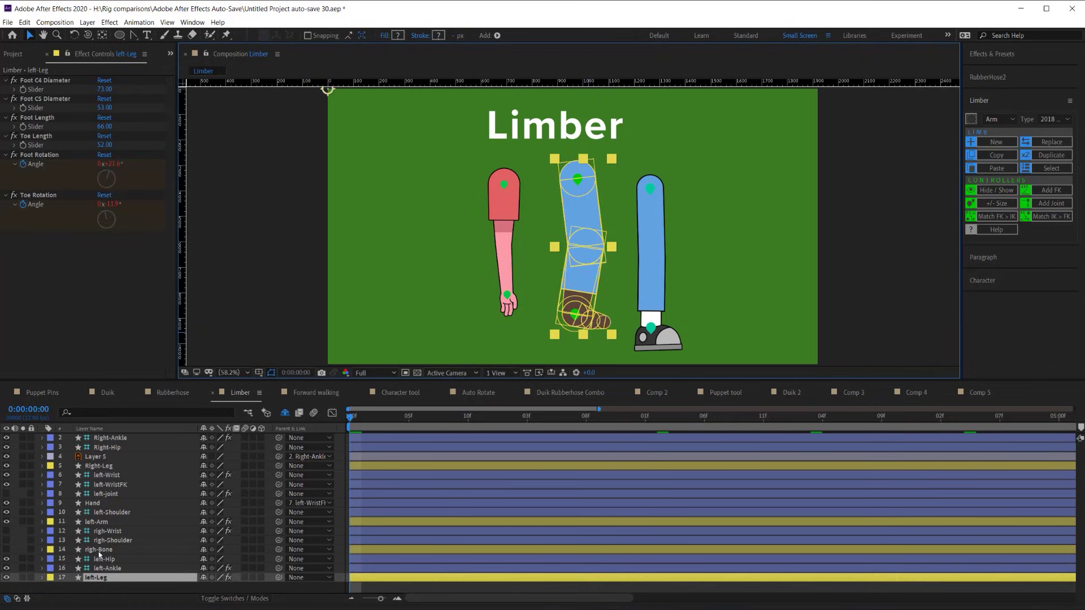
key(Return)
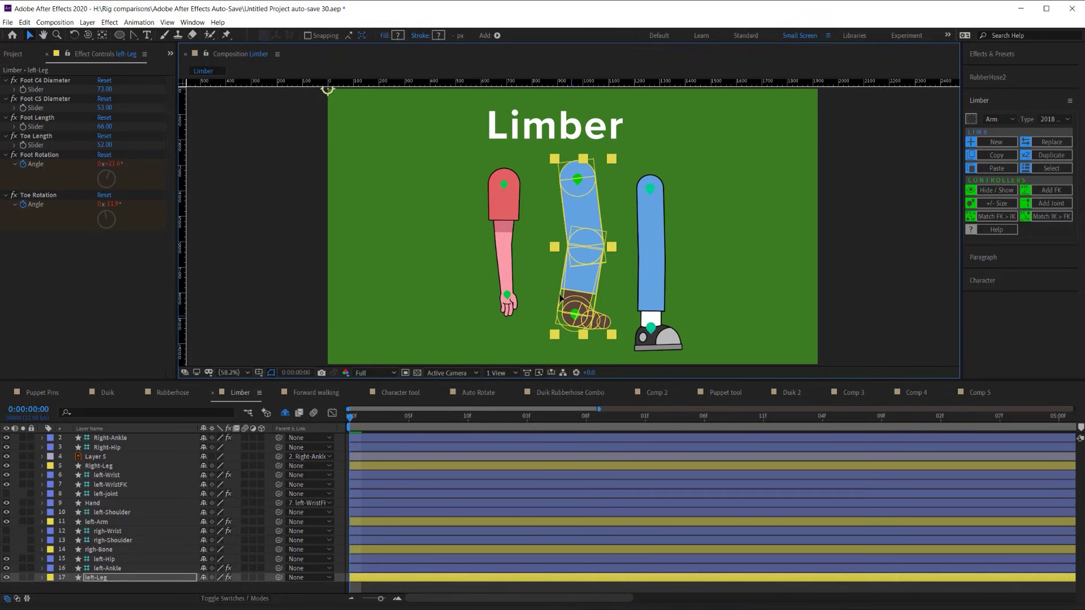
click(169, 568)
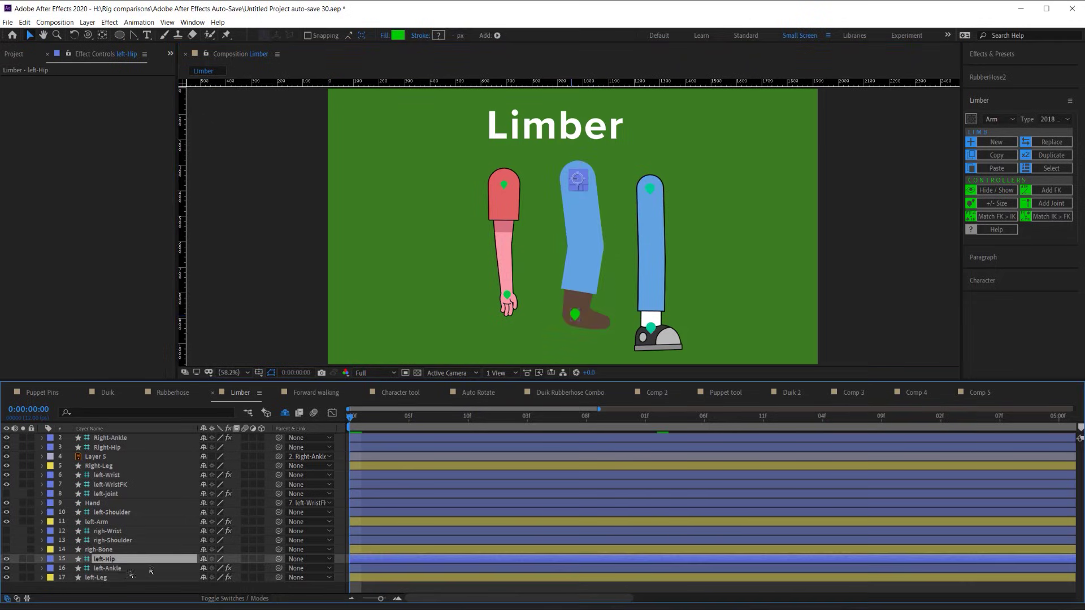
mouse_move(575, 308)
mouse_down()
mouse_move(565, 302)
mouse_move(597, 234)
mouse_move(570, 307)
mouse_up()
Step: Replace the visible left leg with the soloed righ-Bone limb and bend it slightly with its righ-Wrist controller
drag(6, 568, 6, 578)
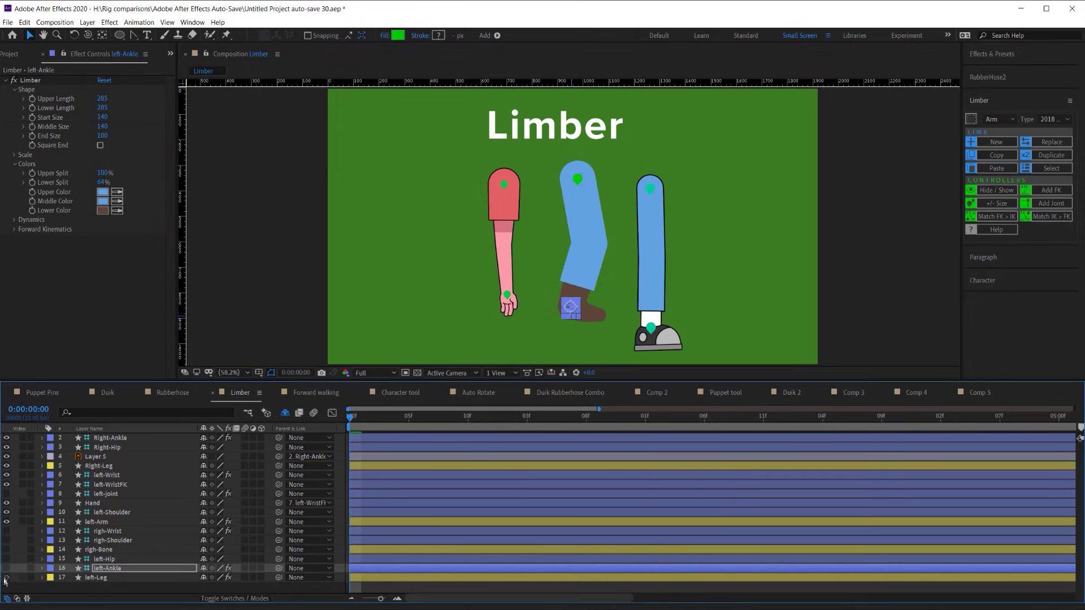
click(99, 551)
mouse_move(6, 550)
mouse_down()
mouse_move(7, 531)
mouse_move(23, 550)
mouse_up()
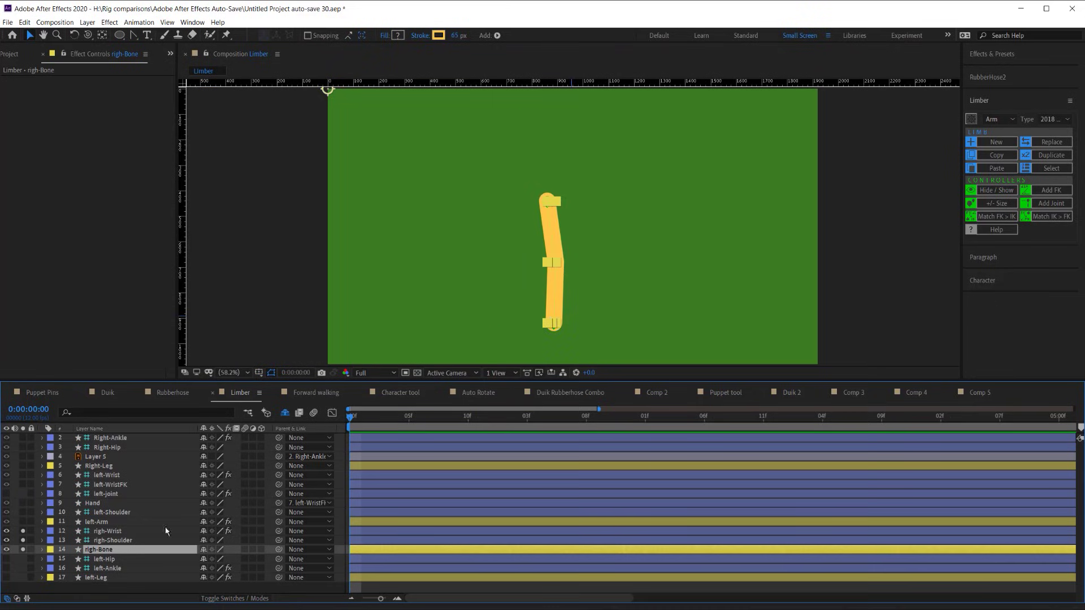
mouse_move(553, 316)
mouse_down()
mouse_move(587, 286)
mouse_move(589, 300)
mouse_move(562, 308)
mouse_move(564, 266)
mouse_move(633, 266)
mouse_move(625, 243)
mouse_move(630, 304)
mouse_move(548, 300)
mouse_move(541, 286)
mouse_move(571, 245)
mouse_move(626, 286)
mouse_move(589, 293)
mouse_move(595, 260)
mouse_move(647, 196)
mouse_move(656, 226)
mouse_move(567, 339)
mouse_move(554, 314)
mouse_up()
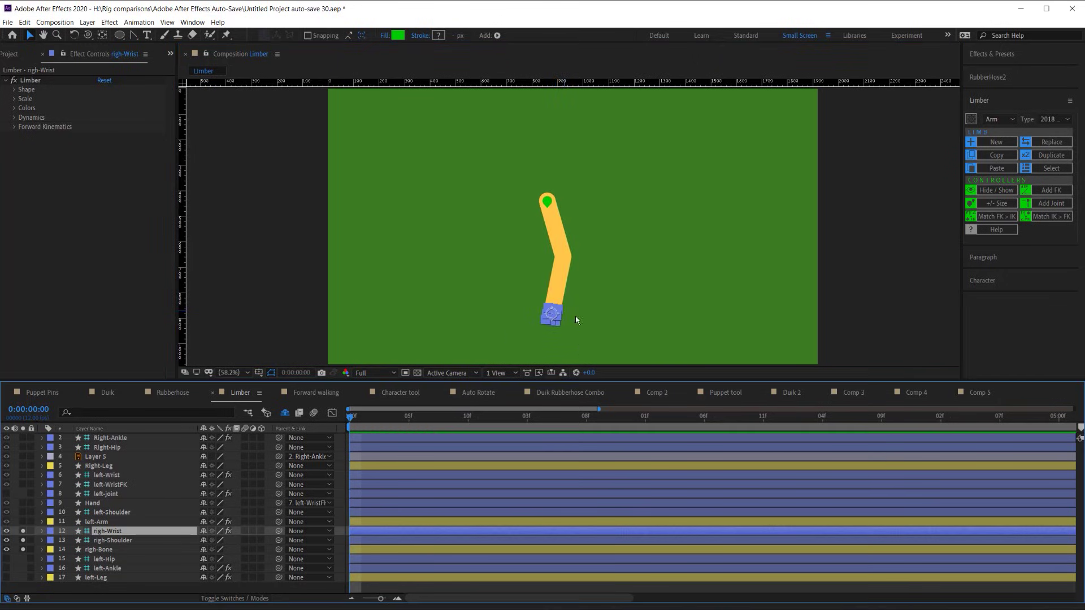
Step: Solo left-Arm, copy its limb with Limber and paste it onto righ-Bone, and bend the pasted limb with its wrist controller
click(97, 521)
click(23, 522)
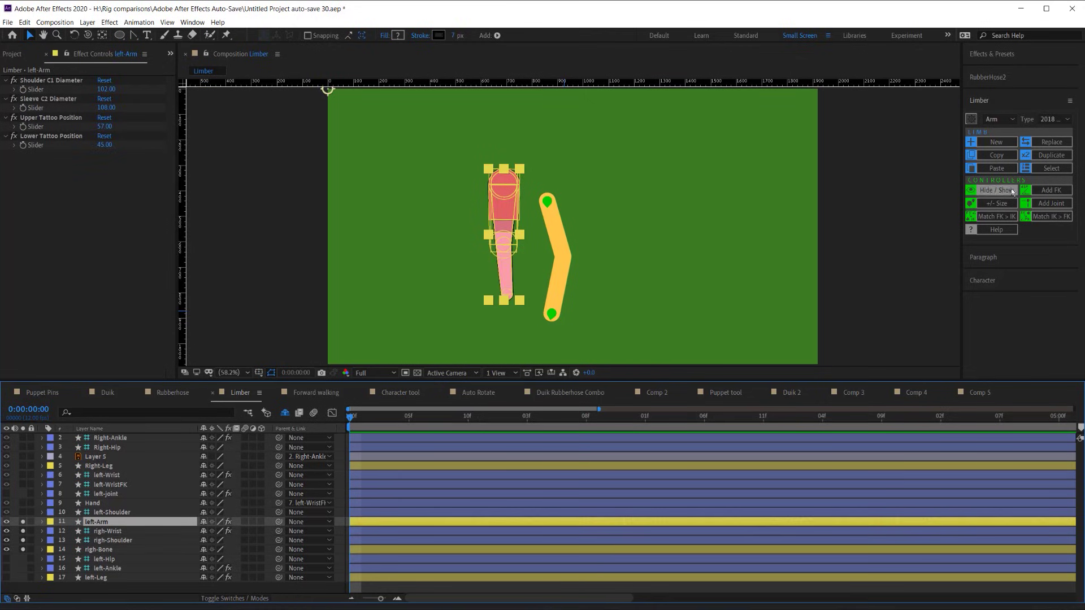
click(996, 155)
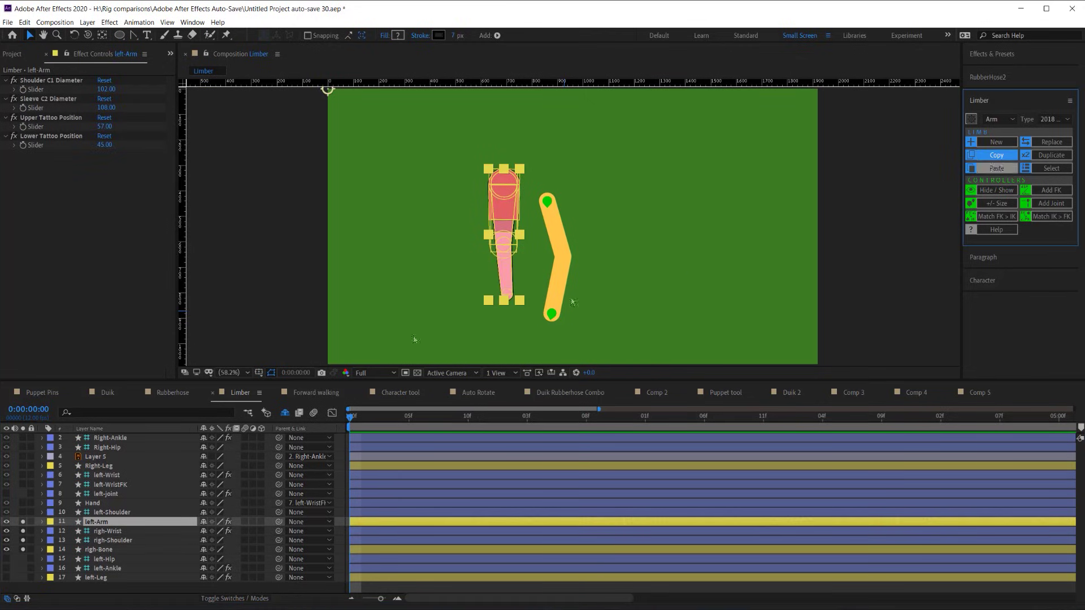
click(106, 548)
click(997, 168)
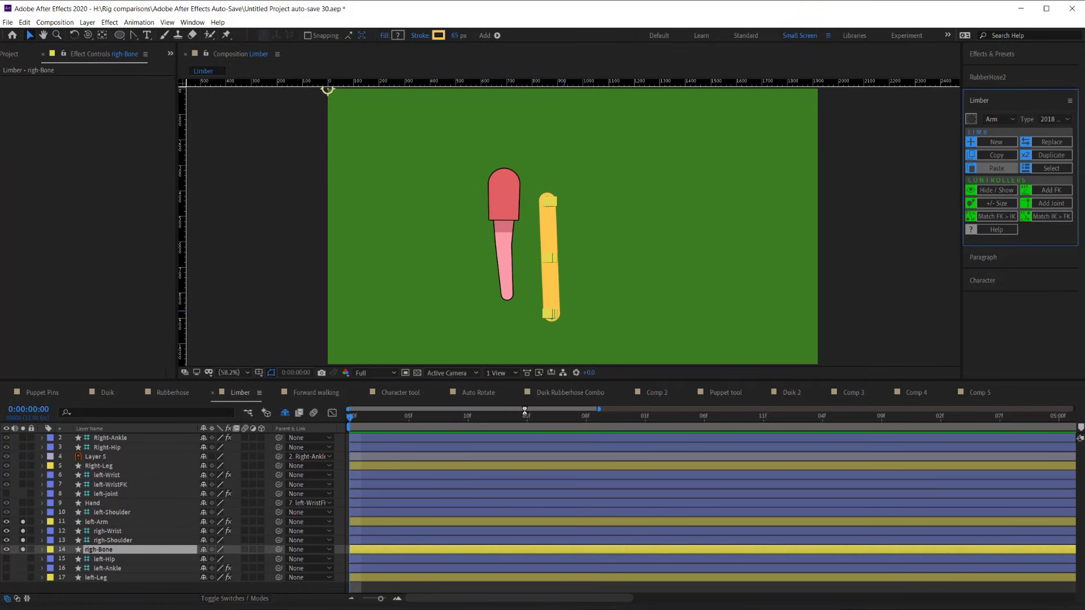
mouse_move(554, 311)
mouse_down()
mouse_move(572, 276)
mouse_move(561, 305)
mouse_move(575, 294)
mouse_move(562, 278)
mouse_move(565, 293)
mouse_up()
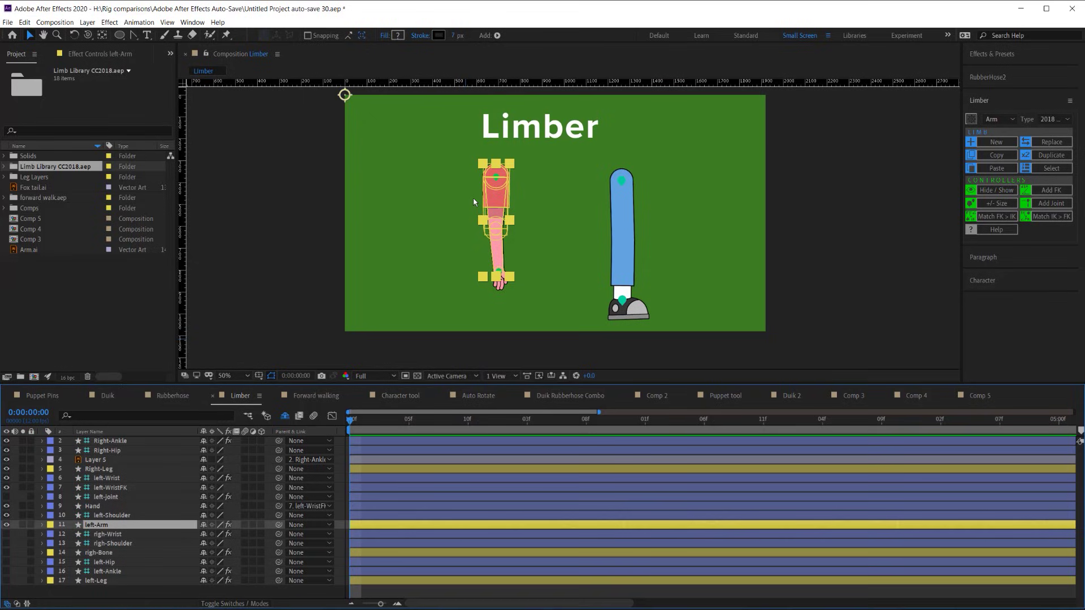
Step: Show left-Arm's effect controls and bend the arm upward with its left-Wrist controller
click(117, 55)
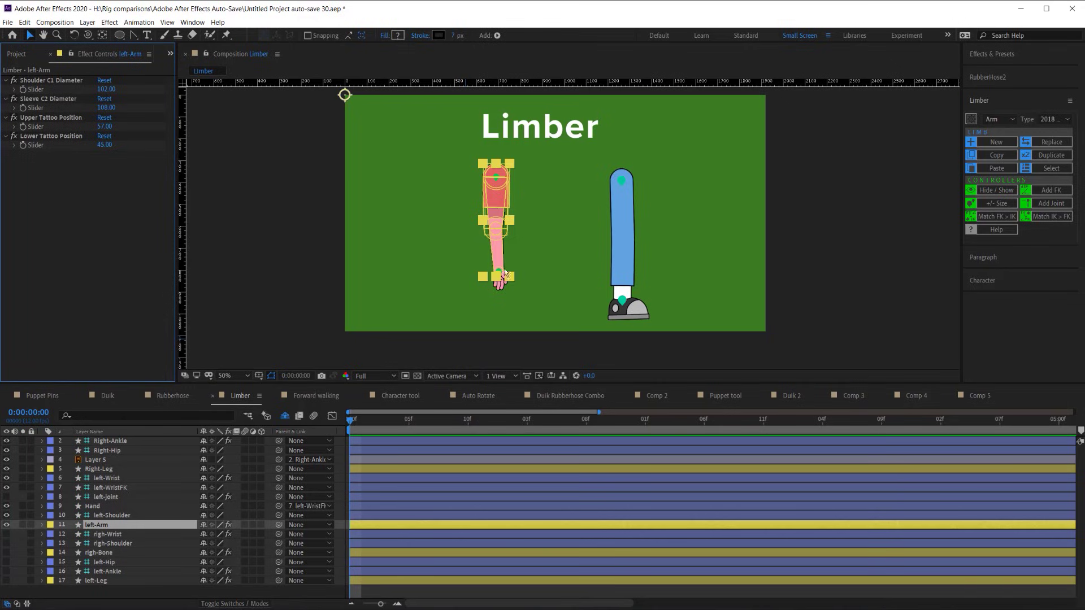
click(532, 255)
click(502, 274)
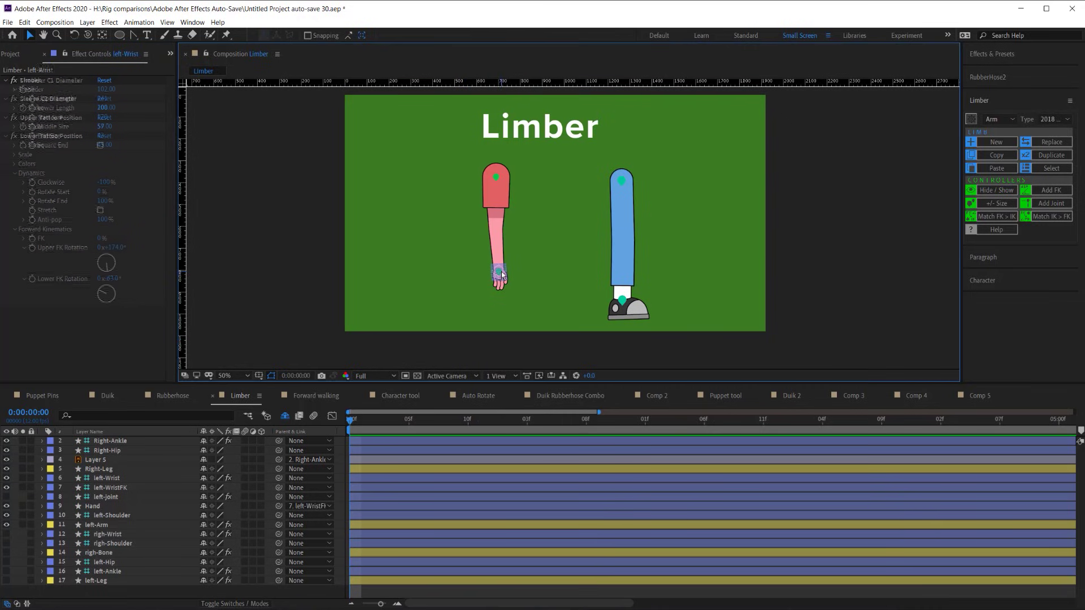
drag(502, 274, 504, 248)
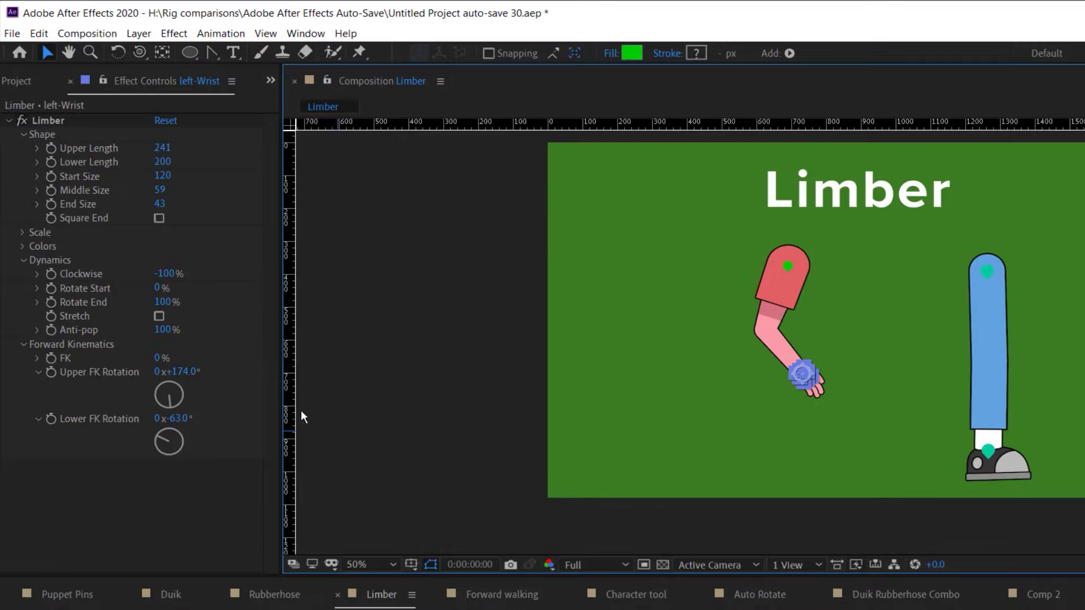
Step: Expand the Limb Library CC2018.aep folder in the project and straighten the arm with its left-Wrist controller
click(22, 81)
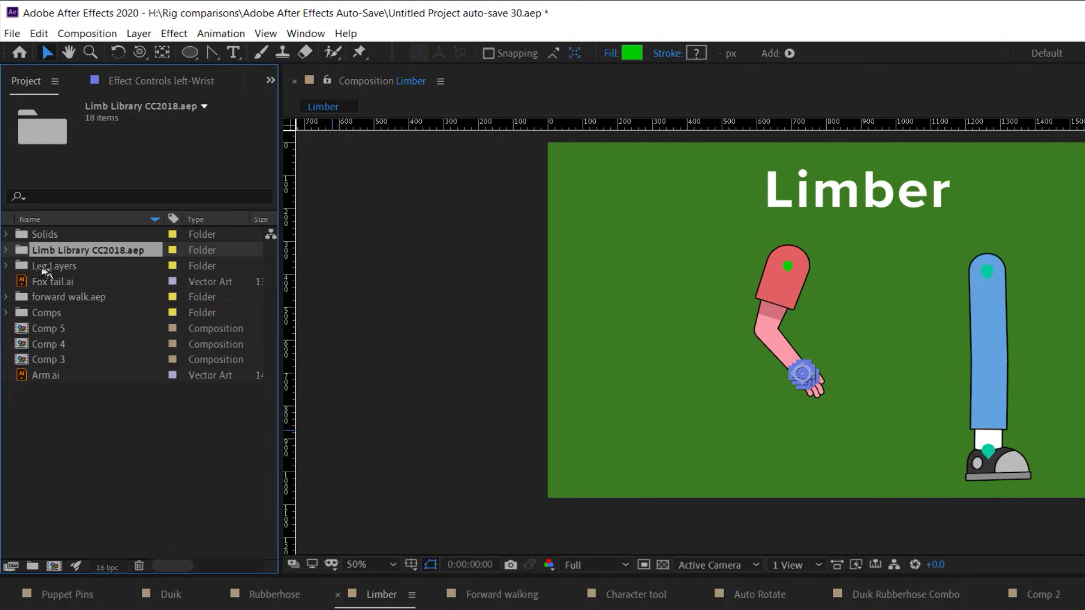
click(7, 250)
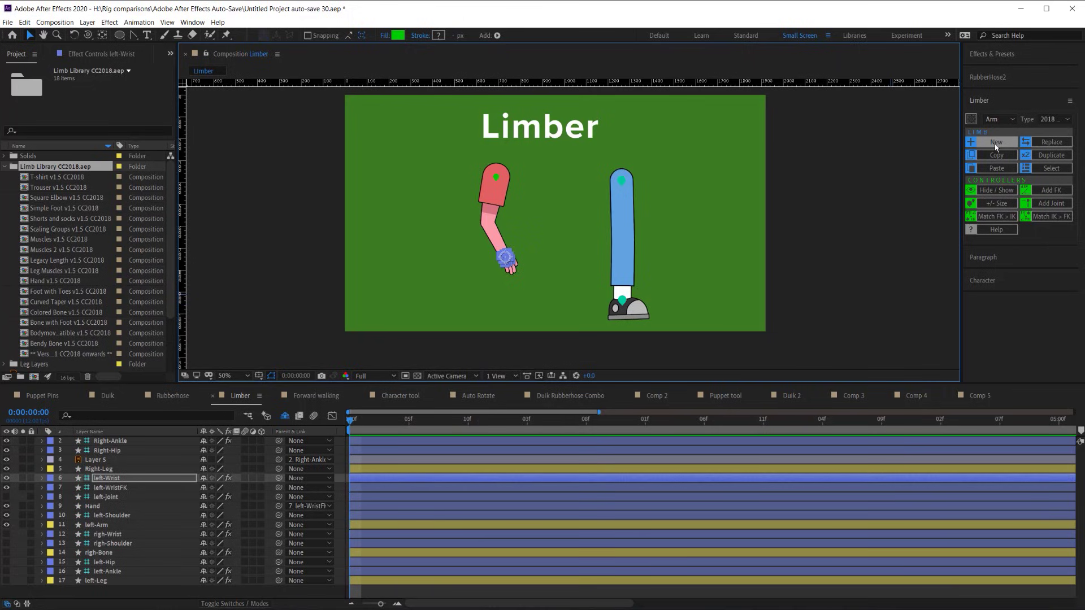
drag(505, 258, 498, 271)
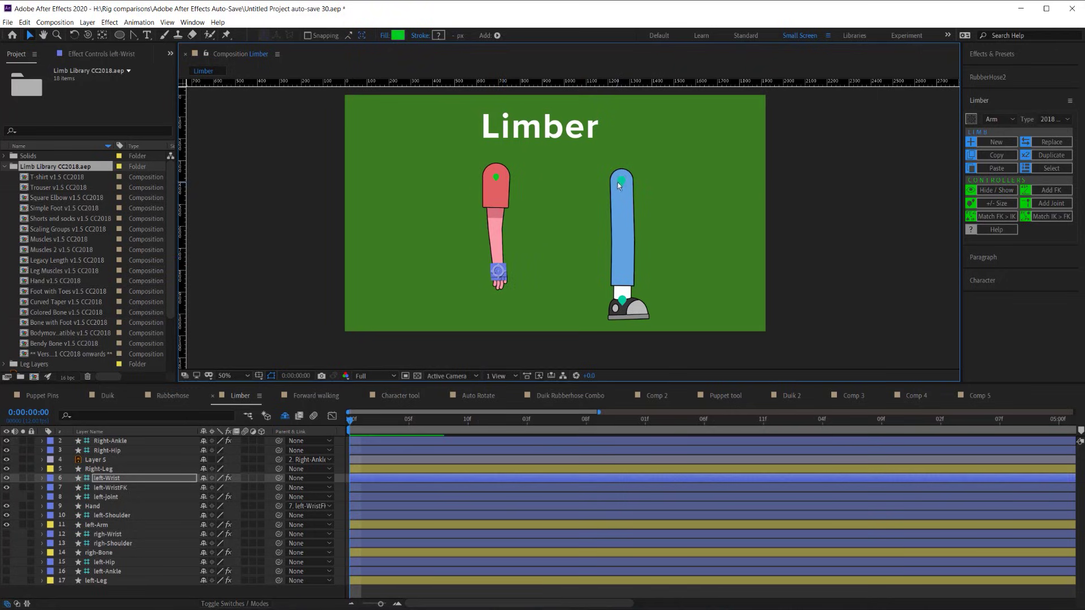
Step: Examine close up how the shoe layer is attached at the Right-Ankle controller
click(620, 191)
scroll(621, 305, up, 4)
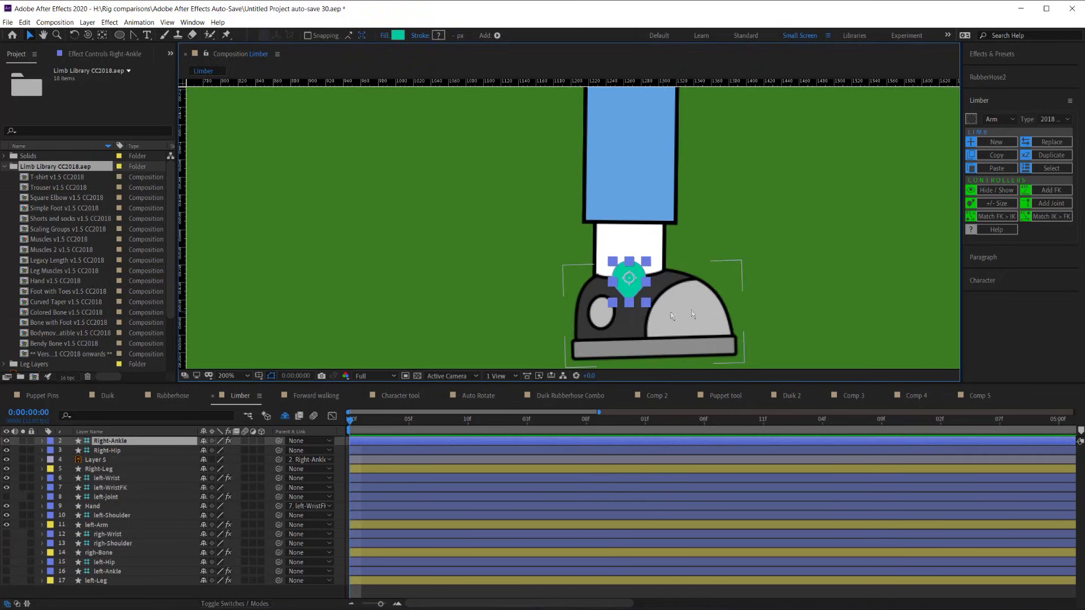
click(748, 283)
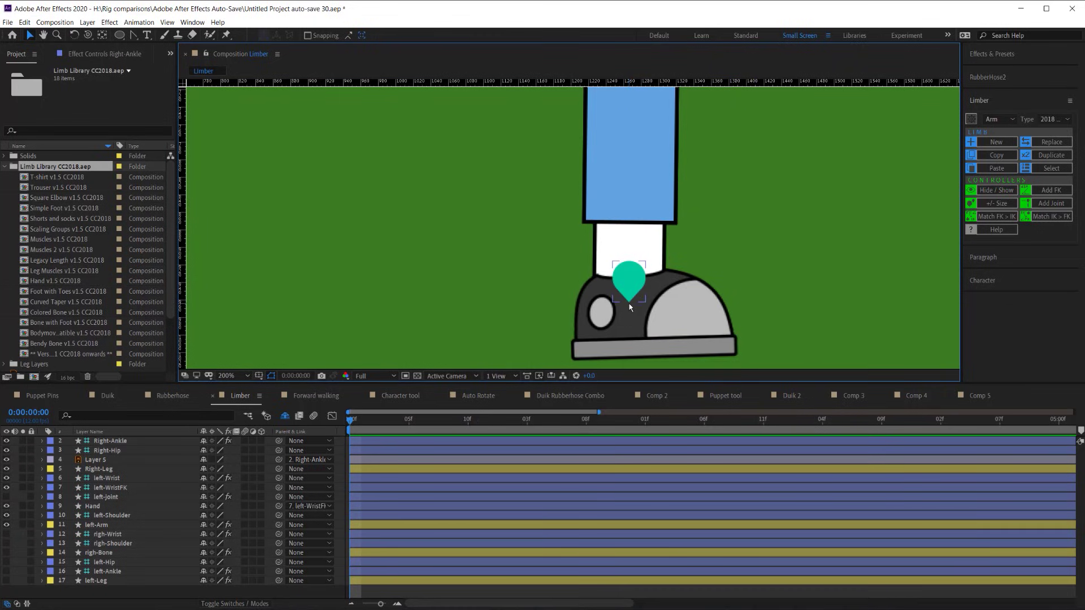
click(633, 281)
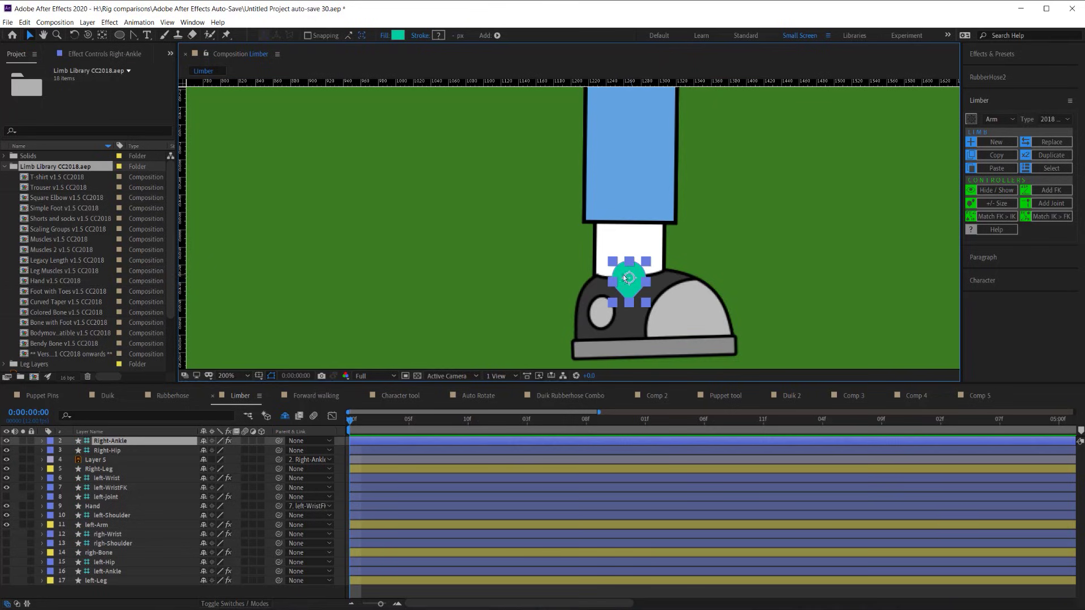
click(668, 281)
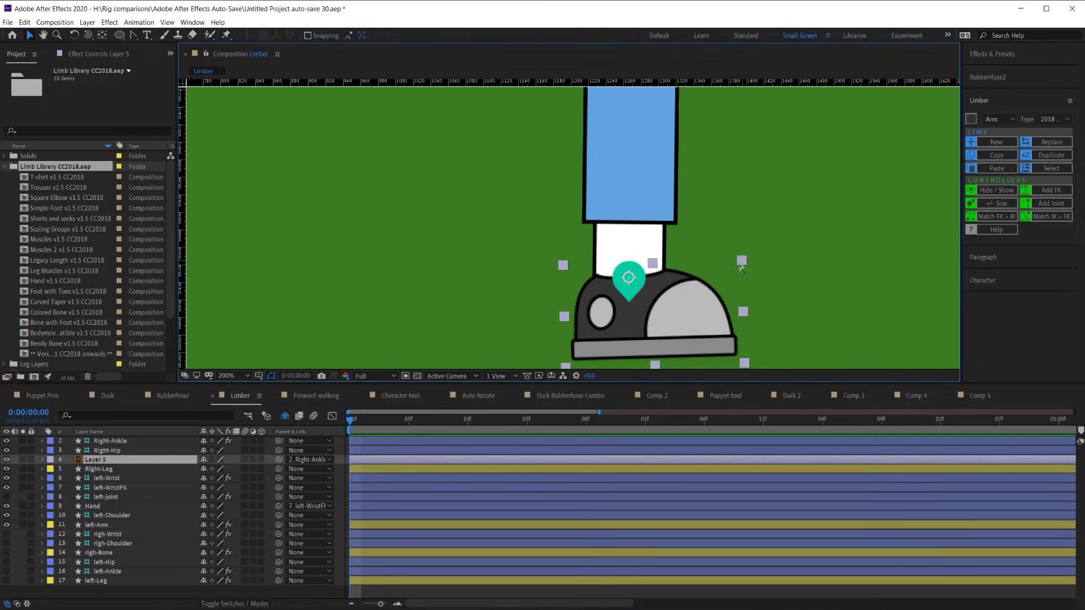
Step: Pull the Hand layer down off the end of the forearm and move it back onto the wrist
drag(297, 217, 556, 256)
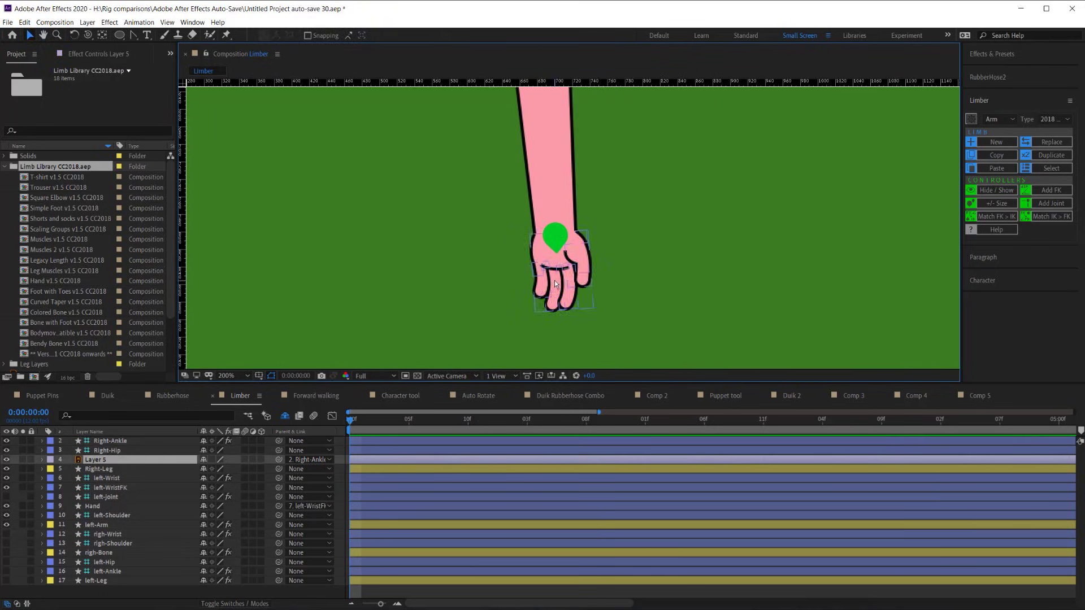
click(553, 253)
scroll(553, 253, up, 1)
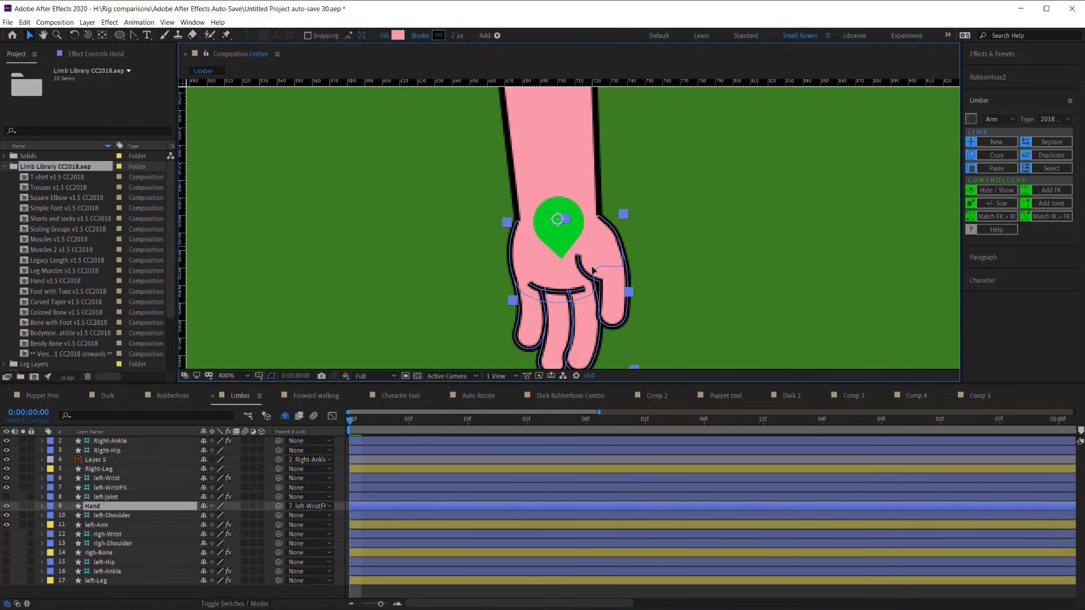
scroll(599, 262, up, 1)
drag(600, 265, 594, 290)
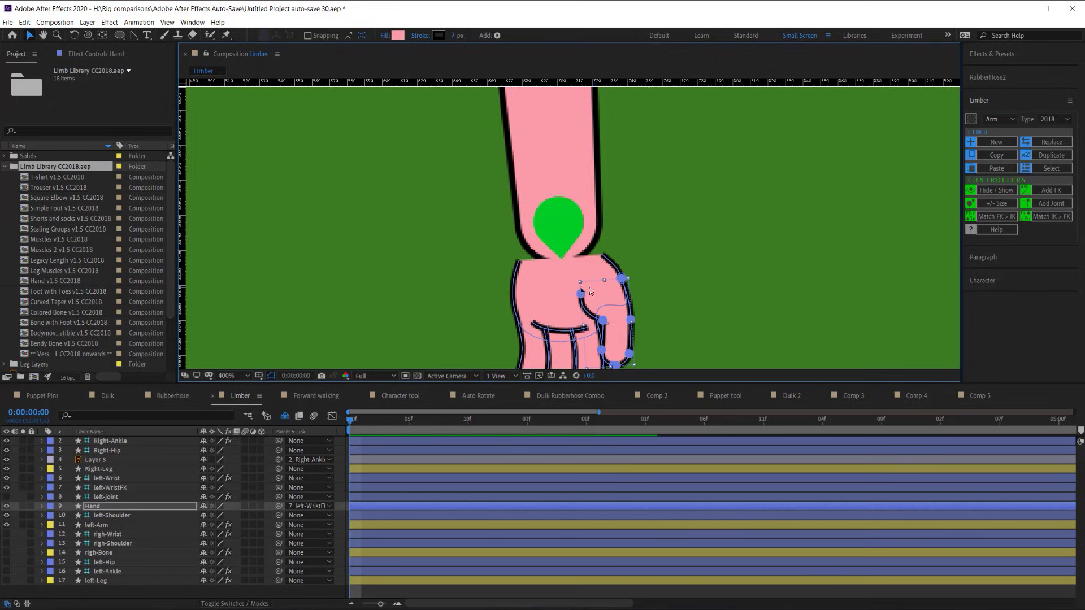
click(580, 296)
click(581, 296)
drag(558, 291, 559, 259)
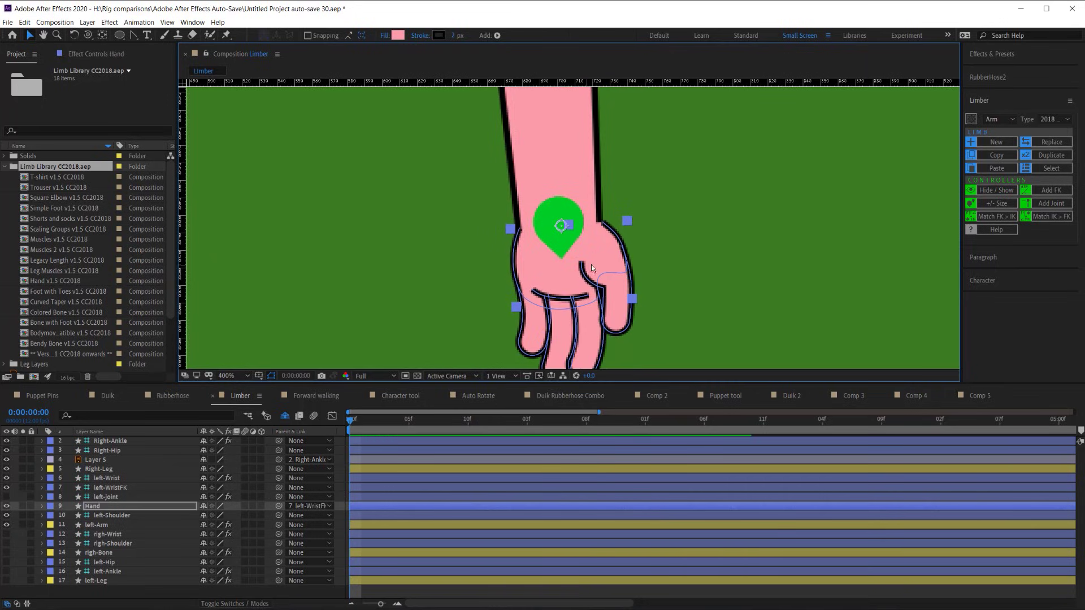
Step: Nudge the Hand layer slightly left and up to align it with the forearm
key(Left)
key(Left)
key(Up)
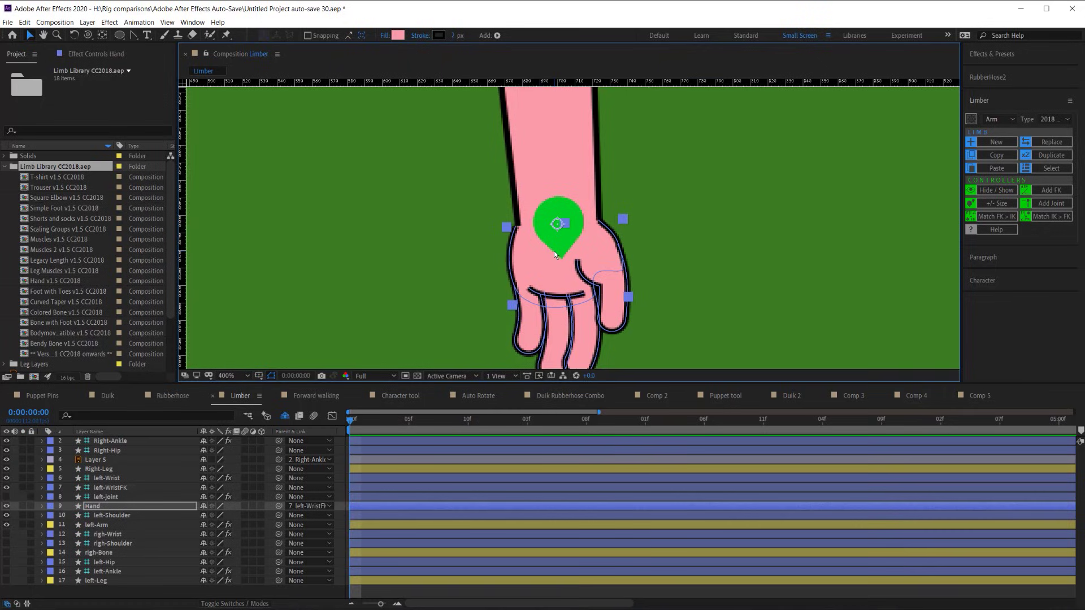
drag(551, 253, 554, 254)
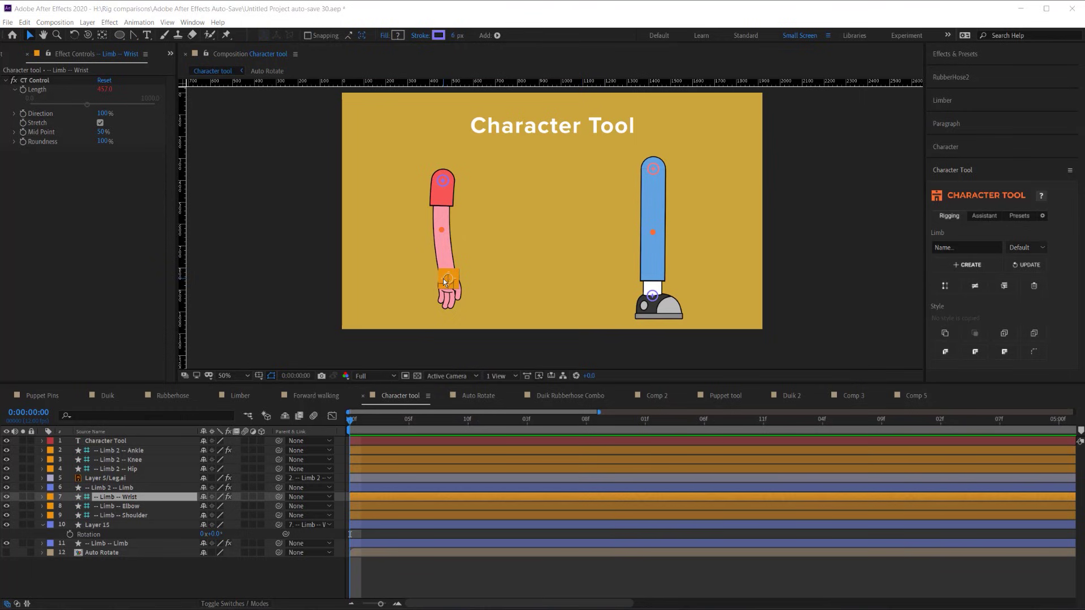
Step: Curl the Character Tool arm upward with its Wrist controller and view the script's Assistant and Presets functions
drag(445, 282, 467, 241)
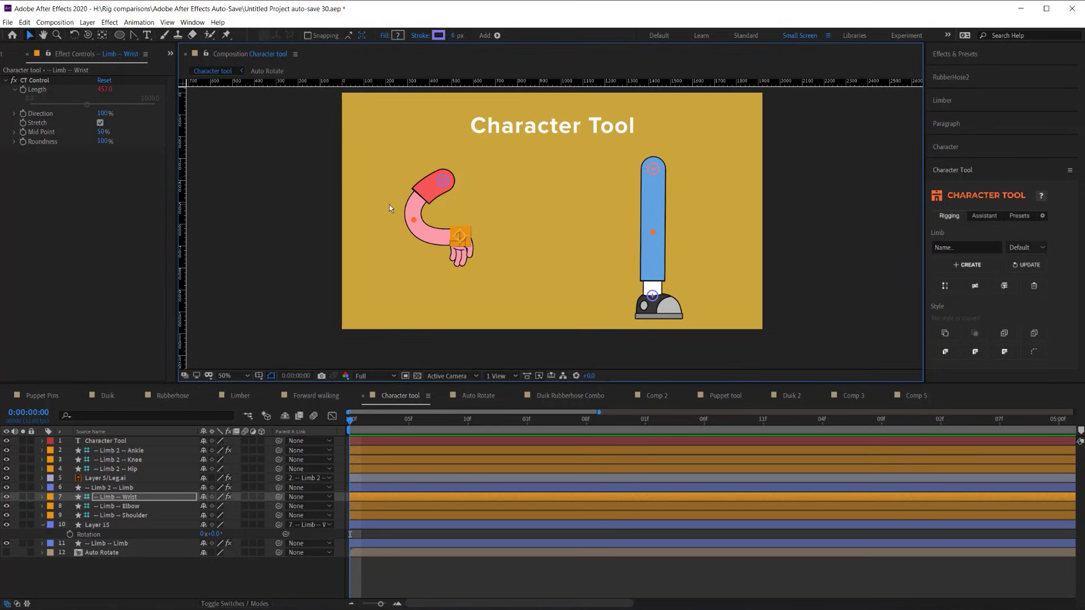
click(416, 214)
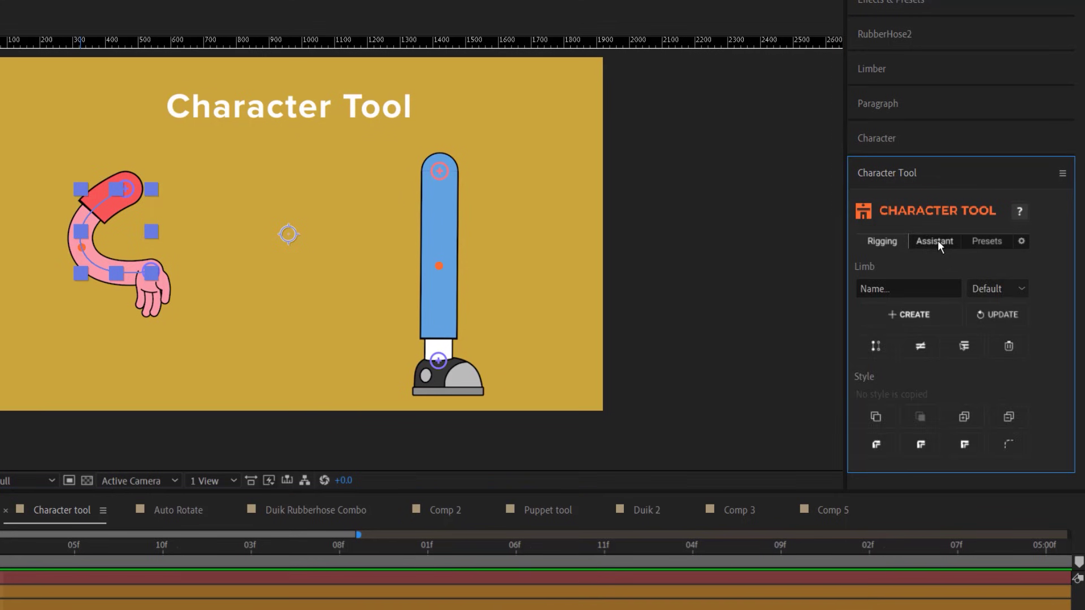
click(986, 215)
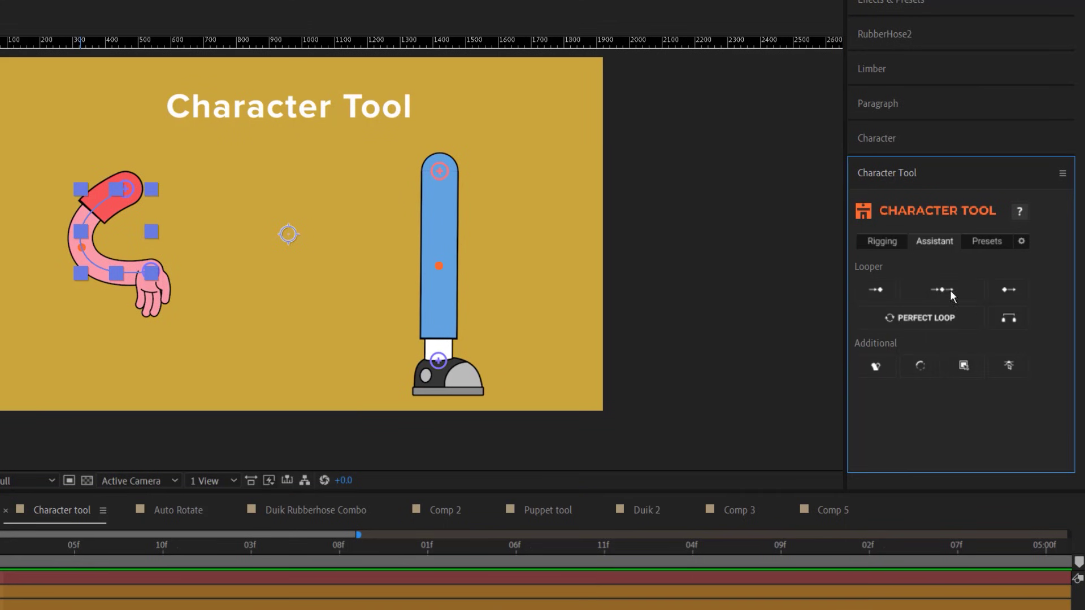
click(999, 240)
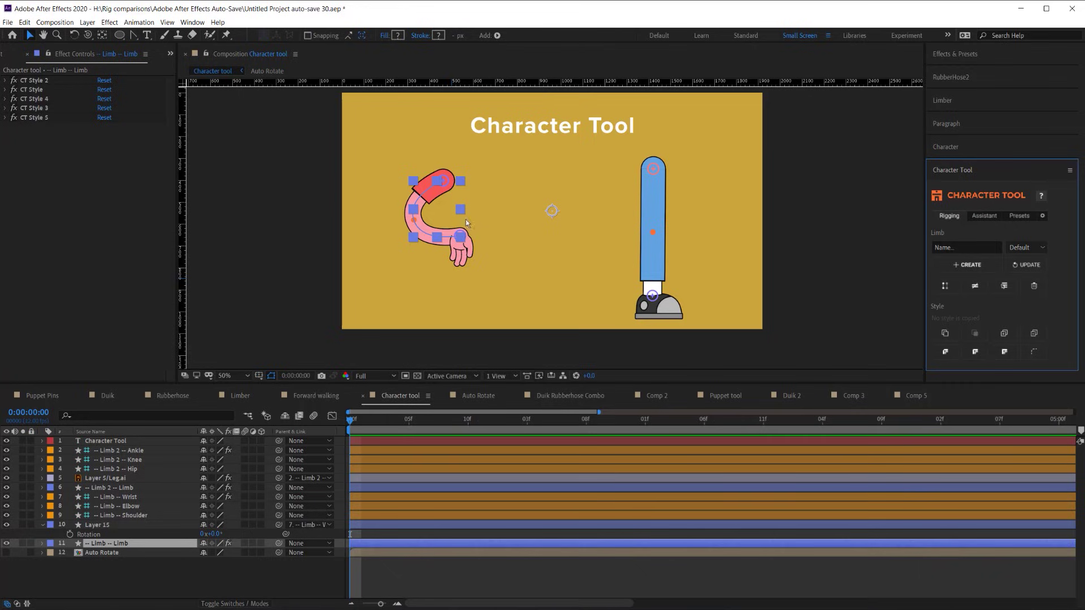
click(459, 206)
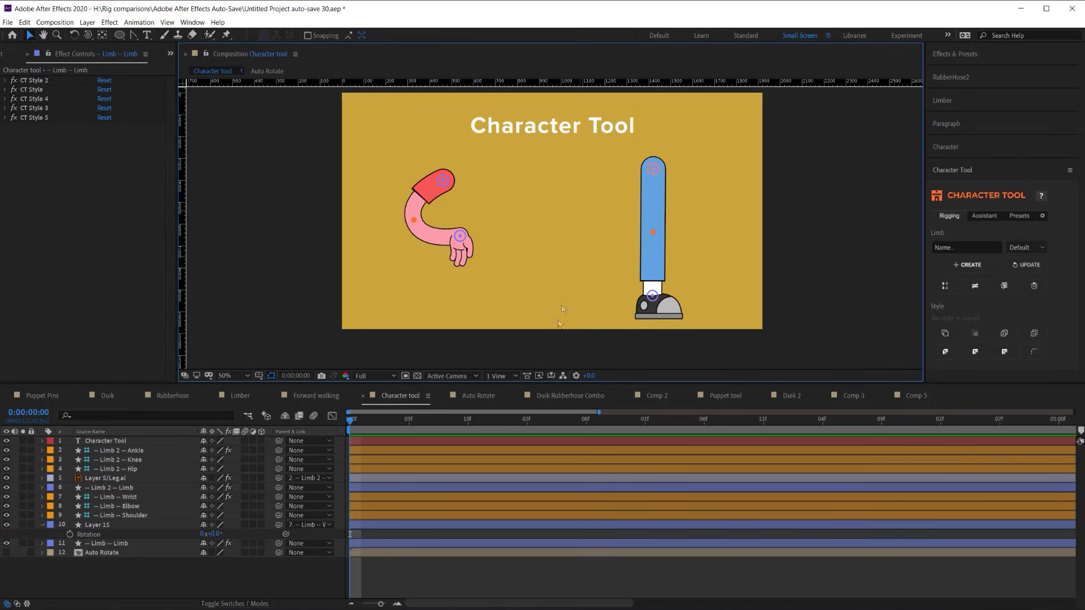
Step: Open the Auto Rotate composition and unsolo Shoulder, Fore arm, Bicep and Hand, keeping the Arm layer soloed
click(484, 396)
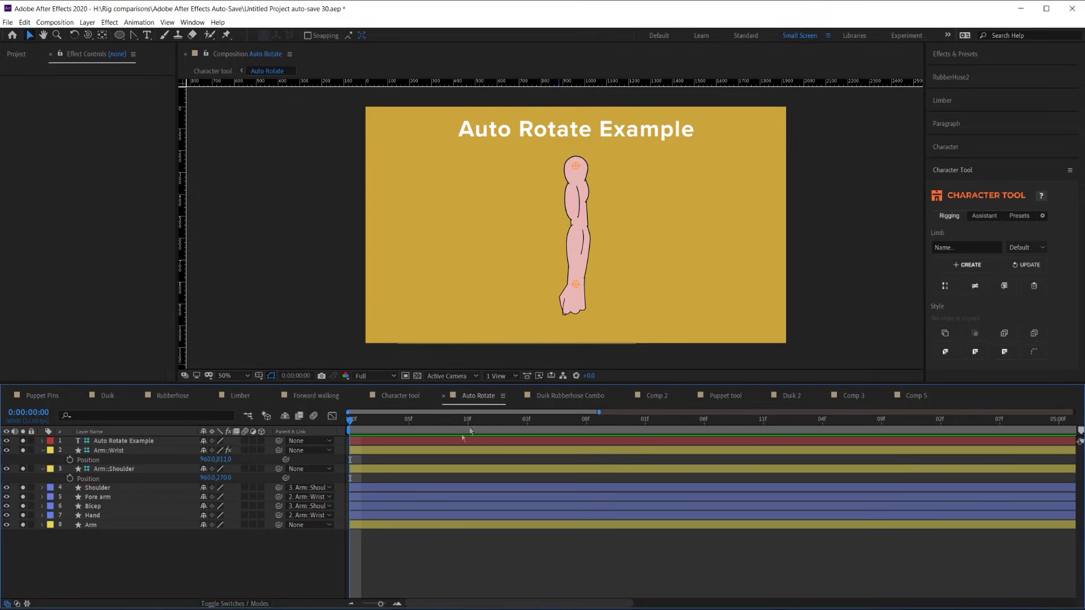
drag(22, 488, 22, 525)
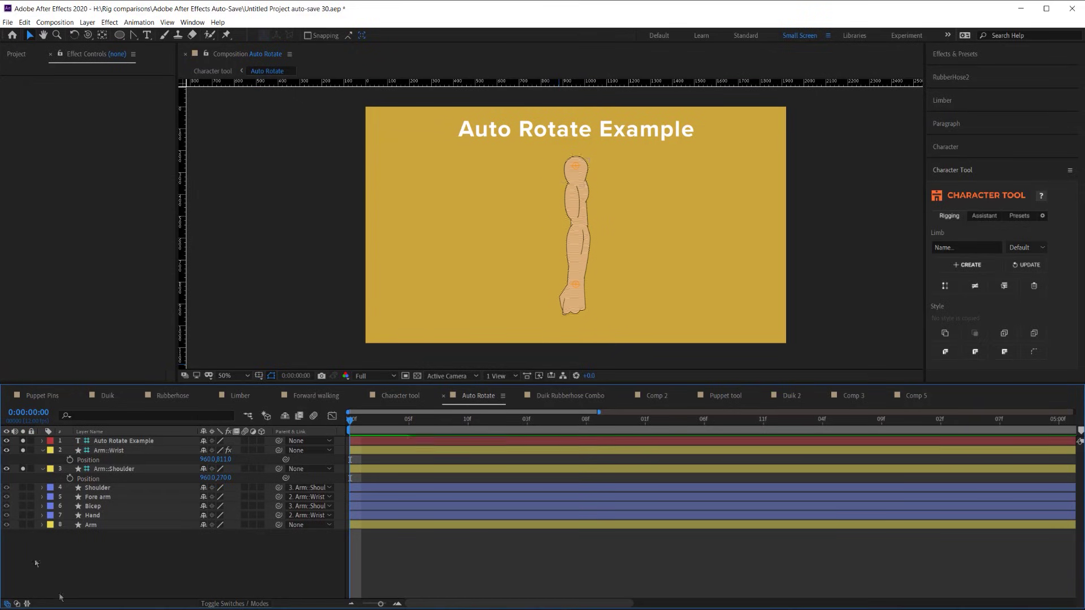
click(23, 525)
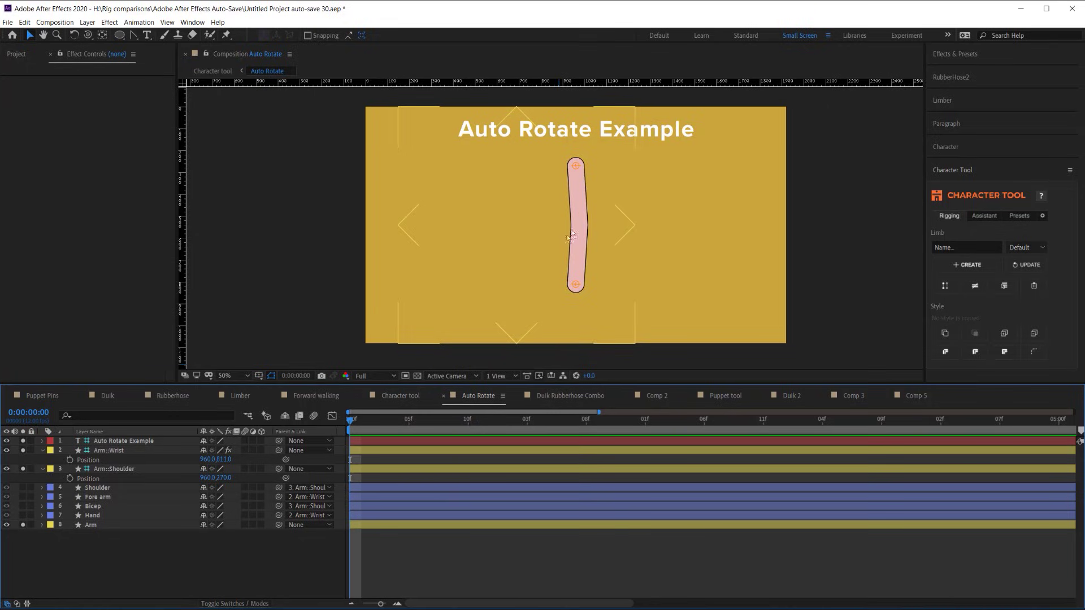
Step: Solo the Hand, Fore arm, Bicep and Shoulder layers so they show together with the Arm layer
click(23, 515)
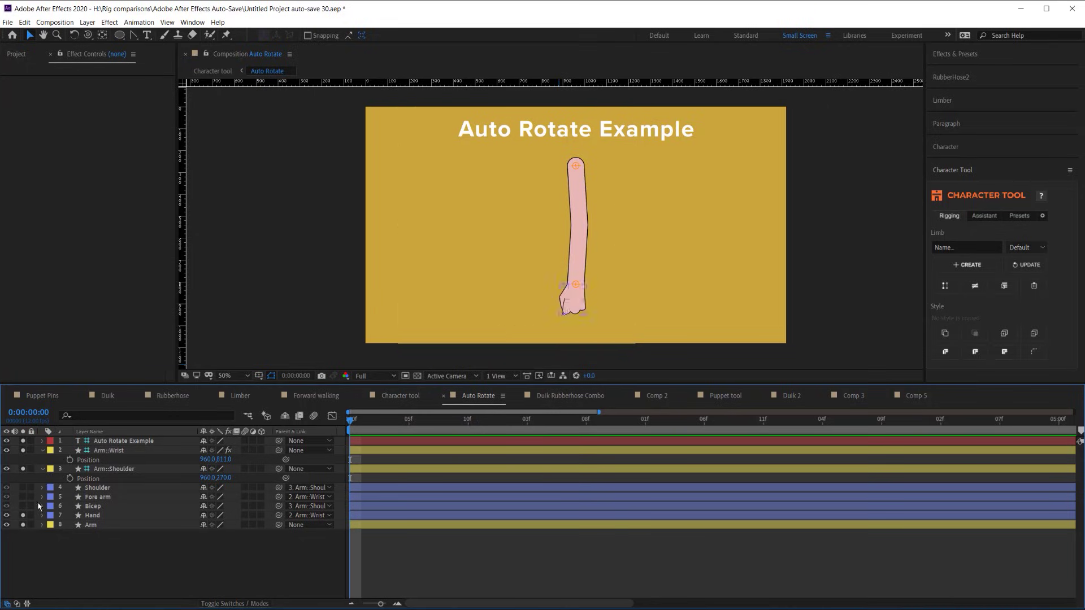
click(23, 497)
click(25, 506)
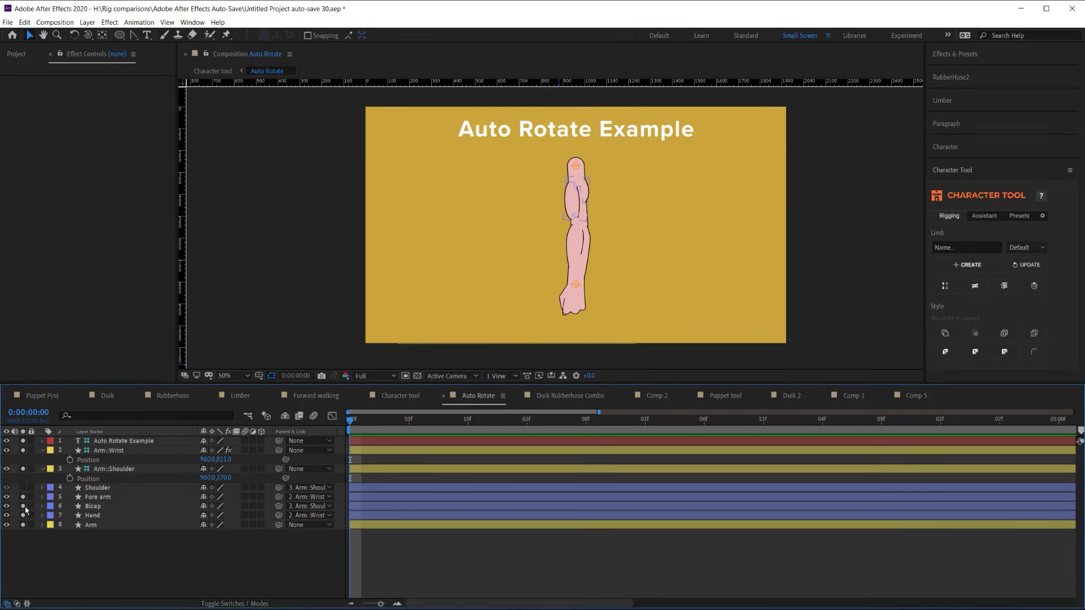
click(24, 487)
Step: Select the Arm::Wrist controller and move it upward to bend the arm at the elbow
click(110, 524)
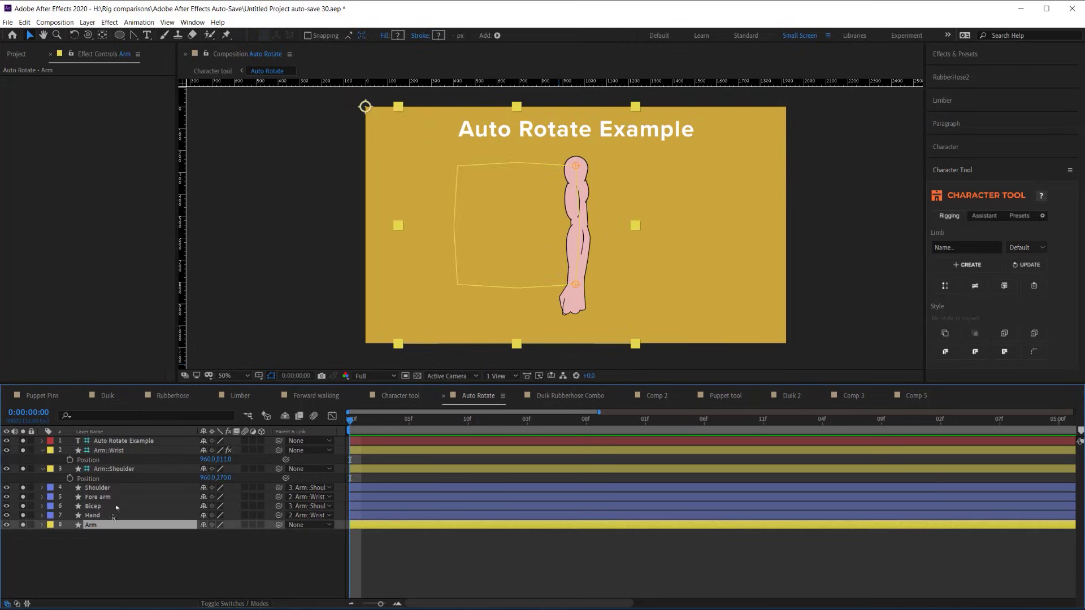
click(114, 469)
click(122, 450)
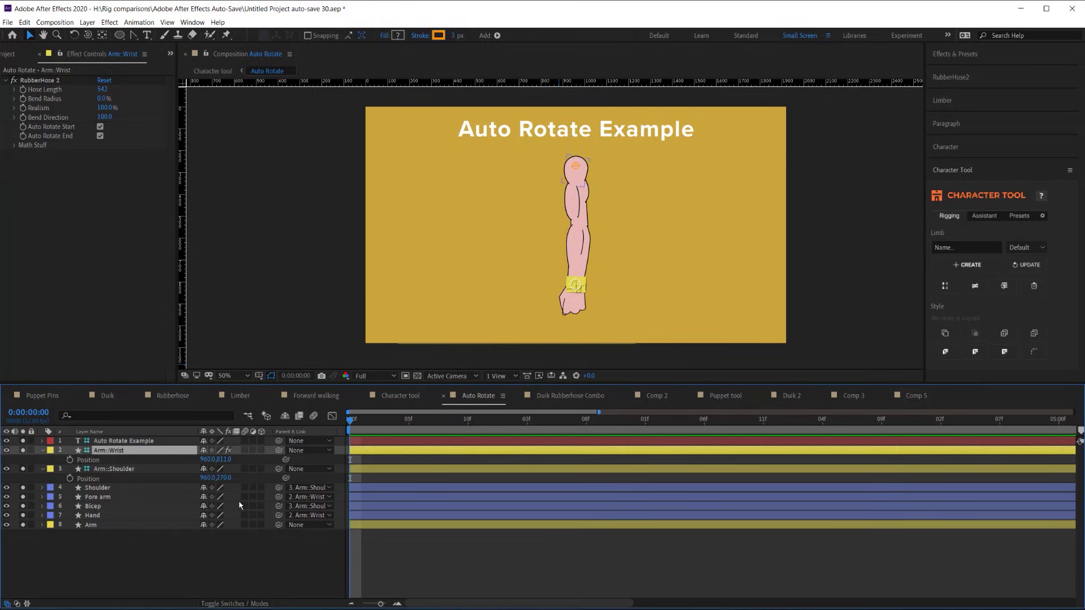
click(120, 458)
mouse_move(575, 285)
mouse_down()
mouse_move(555, 244)
mouse_move(591, 239)
mouse_move(585, 268)
mouse_move(535, 255)
mouse_move(577, 220)
mouse_move(557, 274)
mouse_move(517, 237)
mouse_move(584, 262)
mouse_move(568, 279)
mouse_up()
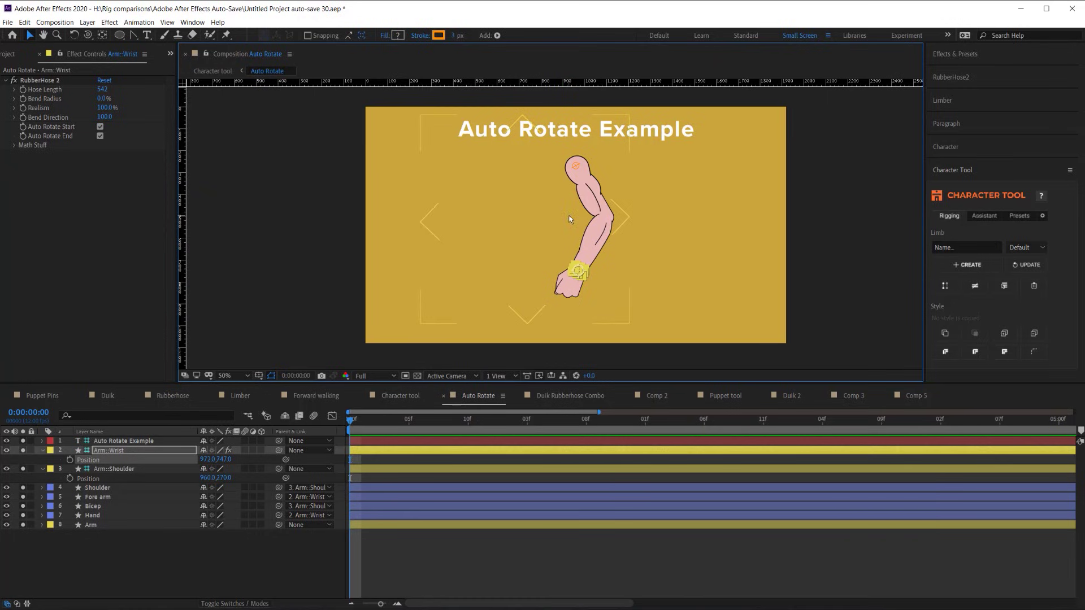
Step: In the Puppet tool composition, reveal the first arm's puppet pins and move its hand IK controller slightly up and left
click(401, 395)
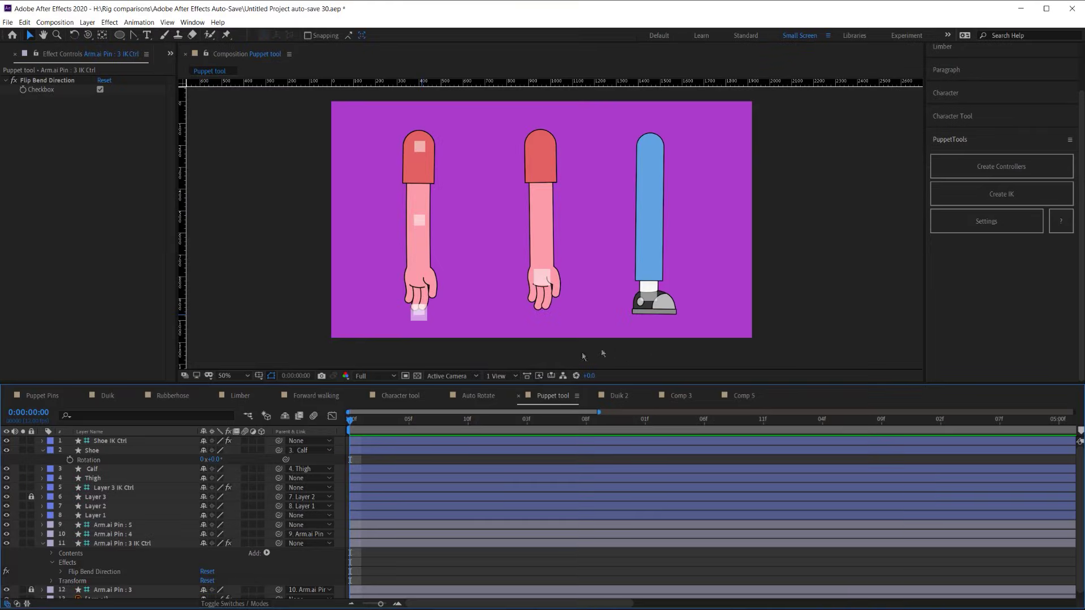
click(471, 451)
click(419, 170)
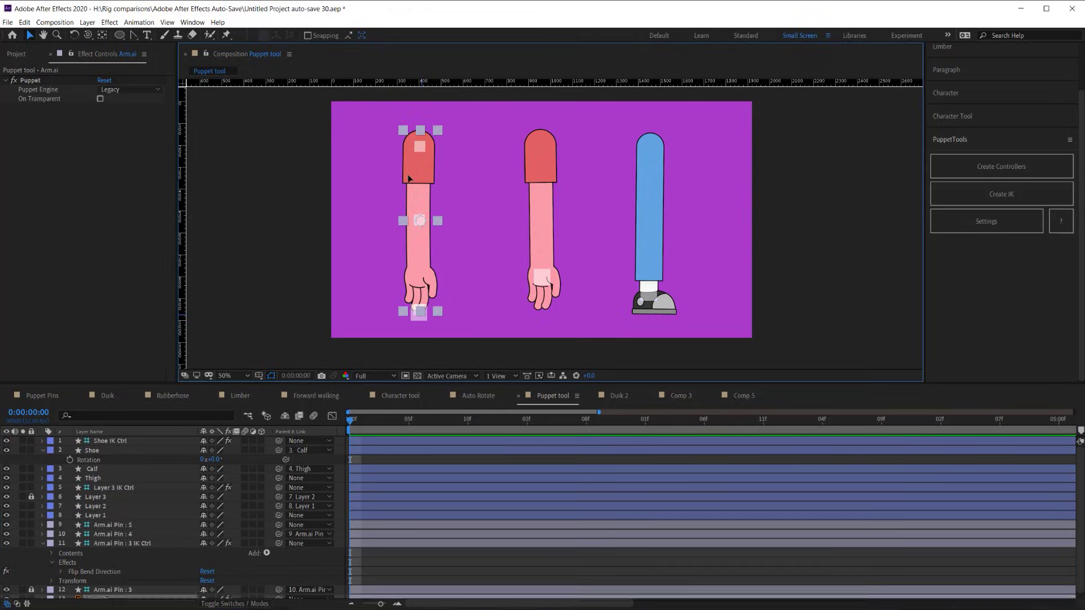
key(ctrl+p)
click(420, 147)
click(420, 221)
click(419, 312)
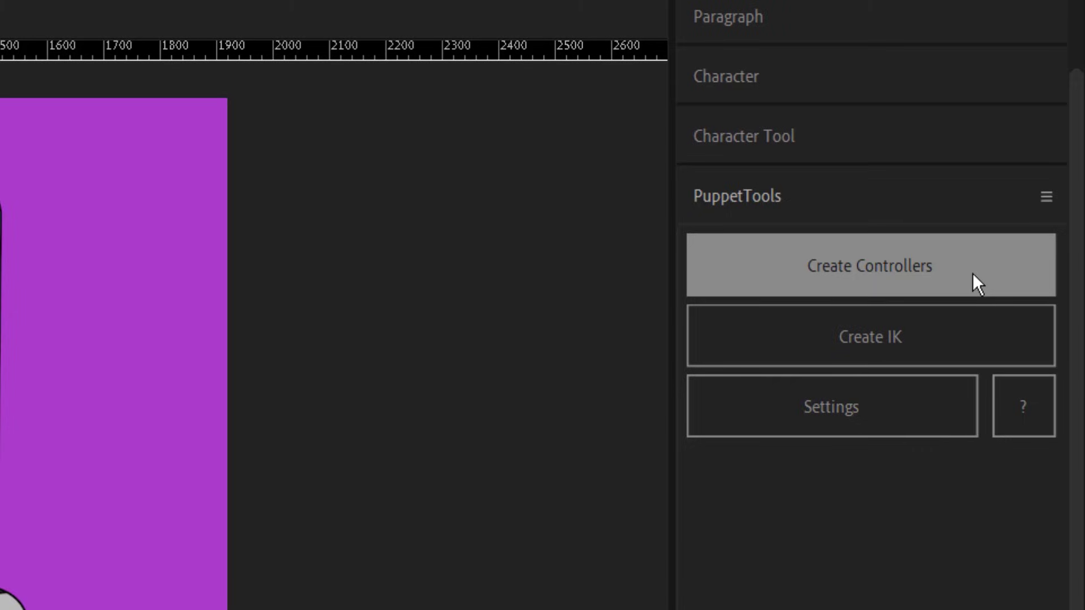
click(972, 273)
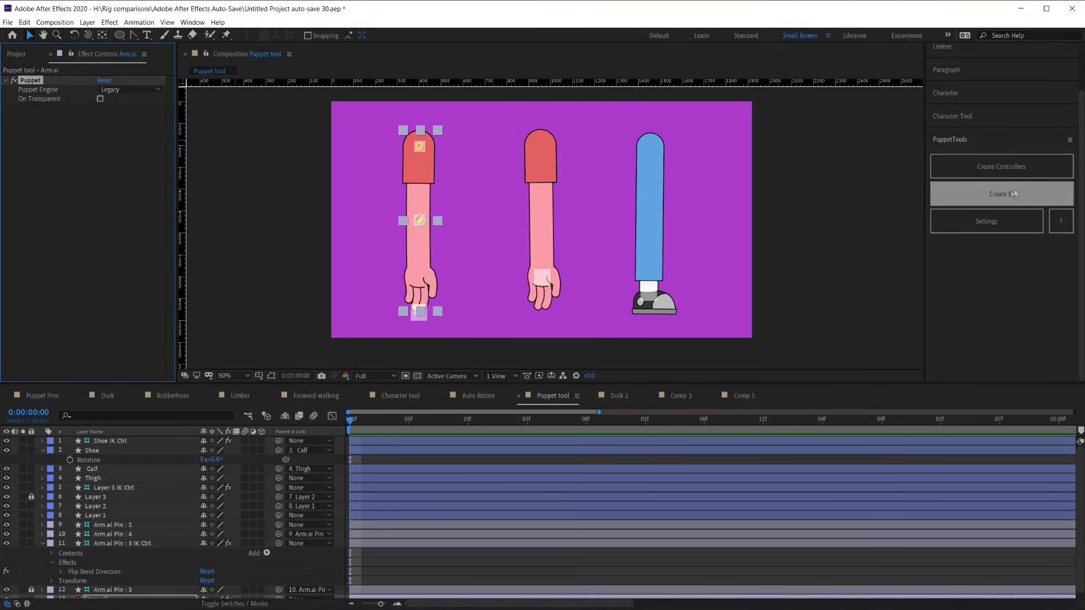
click(418, 316)
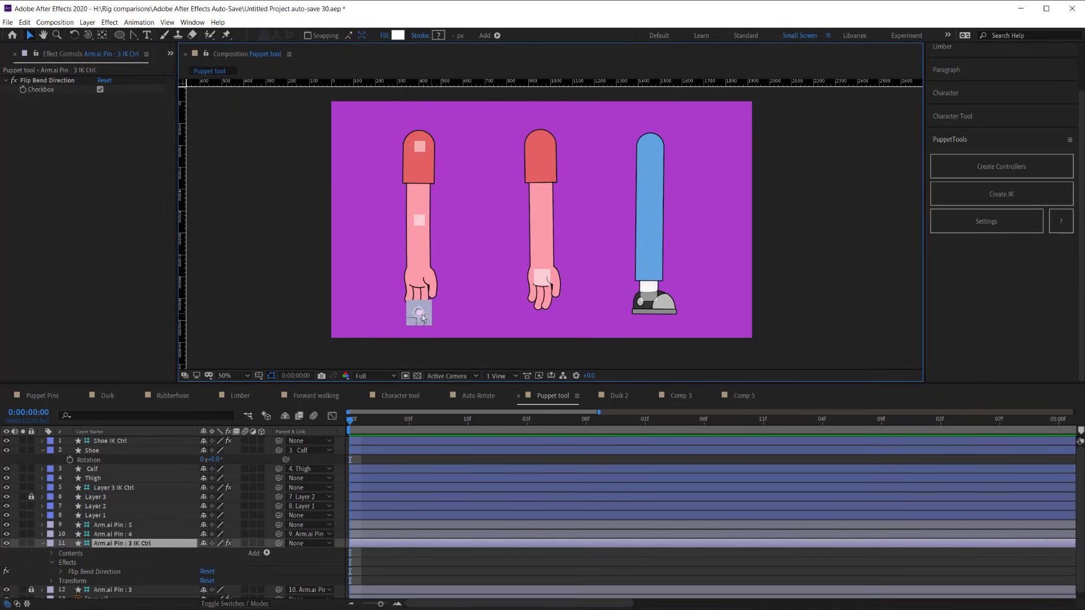
mouse_move(427, 315)
mouse_down()
mouse_move(439, 262)
mouse_move(425, 305)
mouse_move(501, 238)
mouse_move(485, 176)
mouse_move(435, 283)
mouse_move(459, 299)
mouse_move(524, 215)
mouse_move(516, 177)
mouse_move(485, 203)
mouse_move(484, 165)
mouse_move(476, 262)
mouse_move(497, 213)
mouse_move(485, 159)
mouse_move(470, 253)
mouse_move(457, 265)
mouse_move(477, 170)
mouse_move(419, 313)
mouse_up()
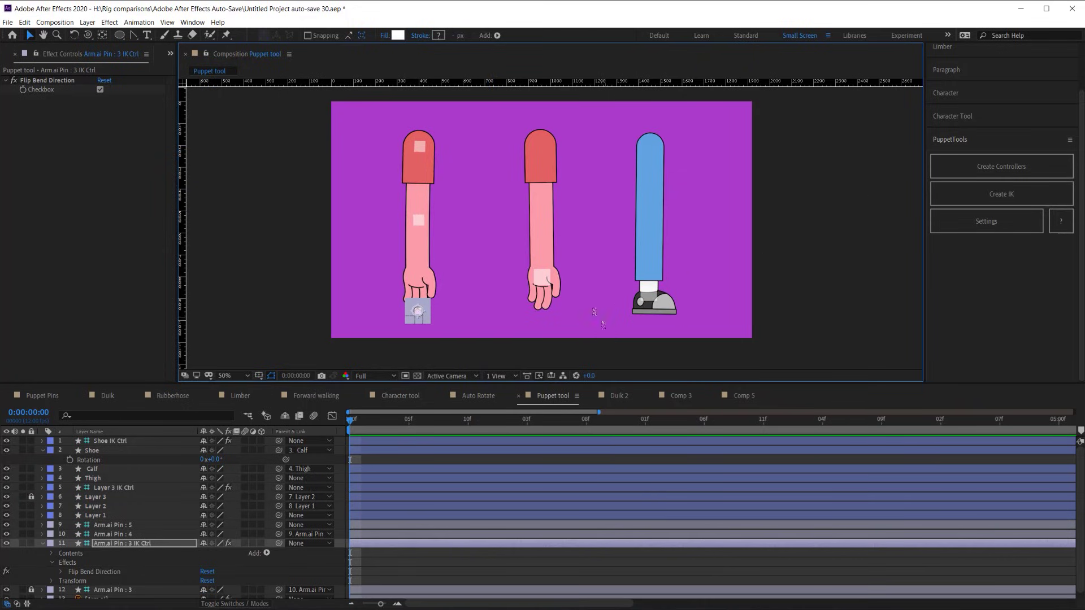
Step: Check the second arm's separate upper and lower segment layers and move its Layer 3 IK Ctrl slightly up
click(548, 156)
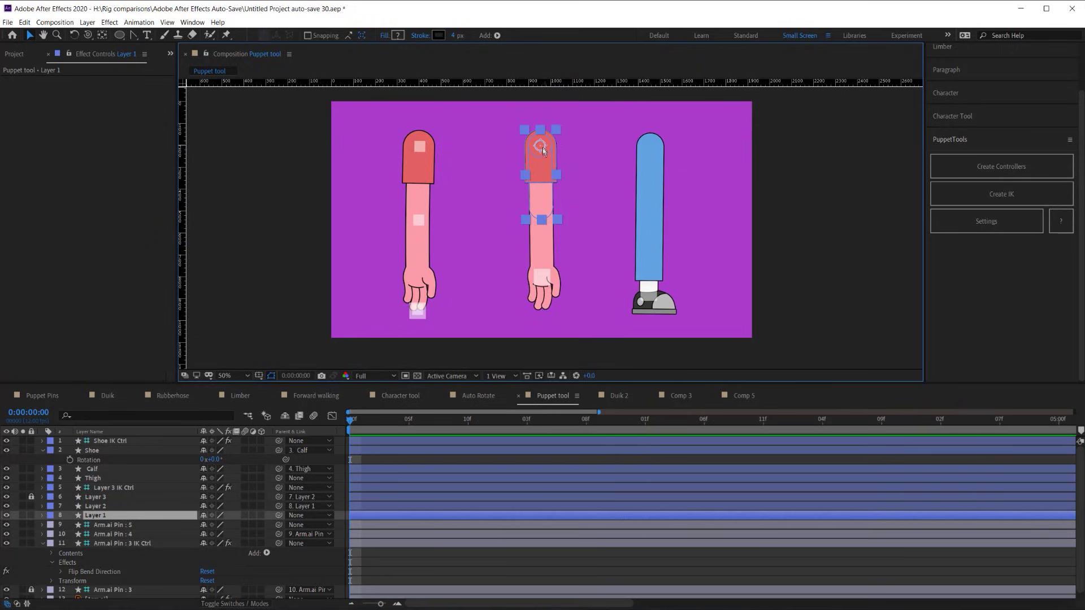
click(548, 247)
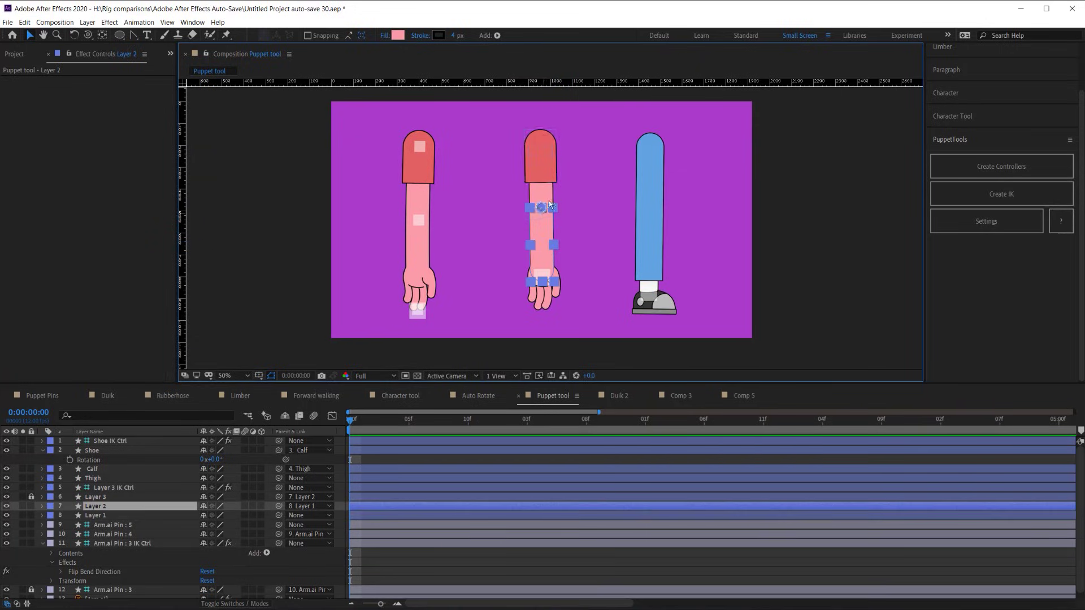
click(546, 299)
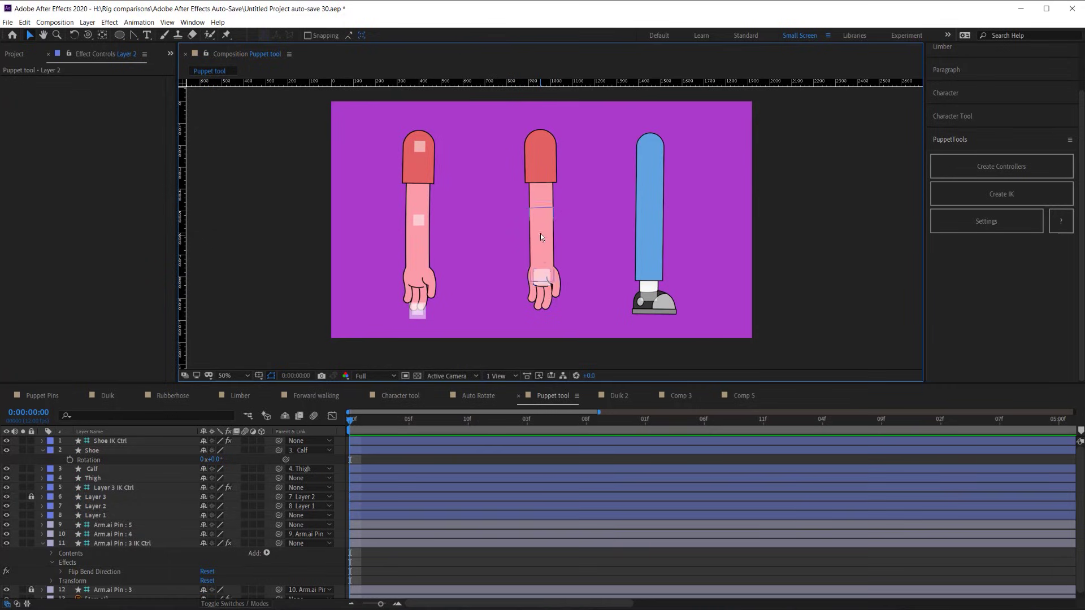
click(544, 210)
click(539, 169)
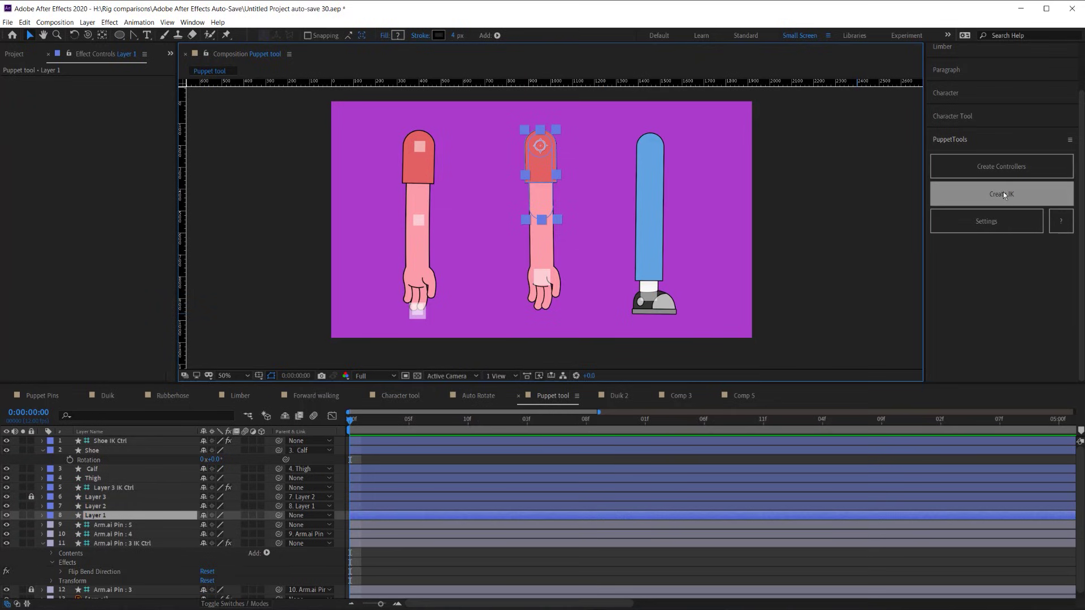
click(541, 278)
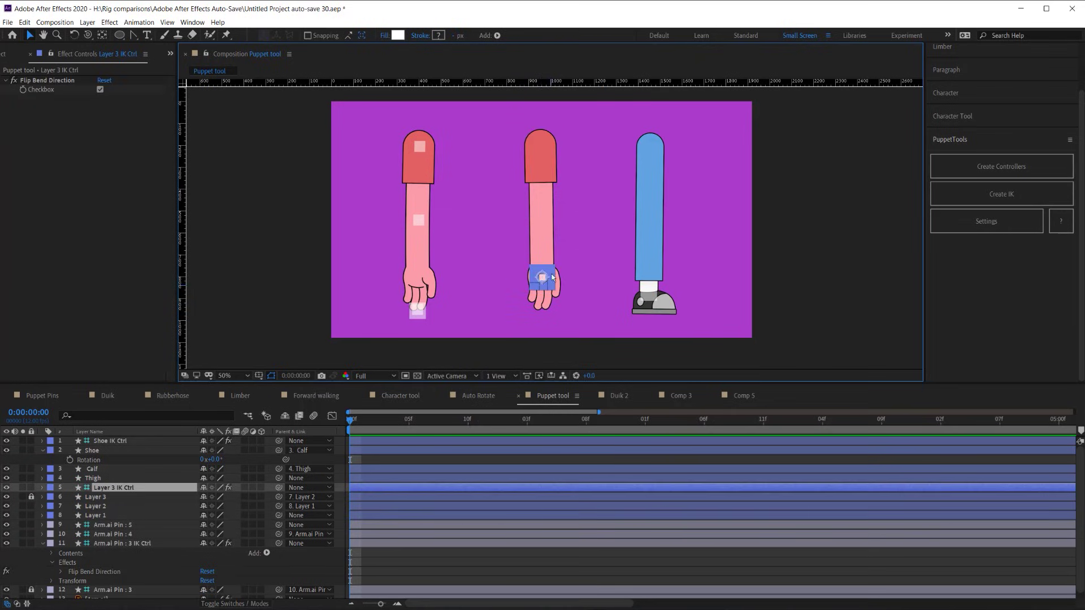
mouse_move(543, 280)
mouse_down()
mouse_move(582, 219)
mouse_move(556, 252)
mouse_move(593, 252)
mouse_move(590, 195)
mouse_move(553, 238)
mouse_move(591, 189)
mouse_move(555, 267)
mouse_move(586, 220)
mouse_move(535, 282)
mouse_move(542, 272)
mouse_up()
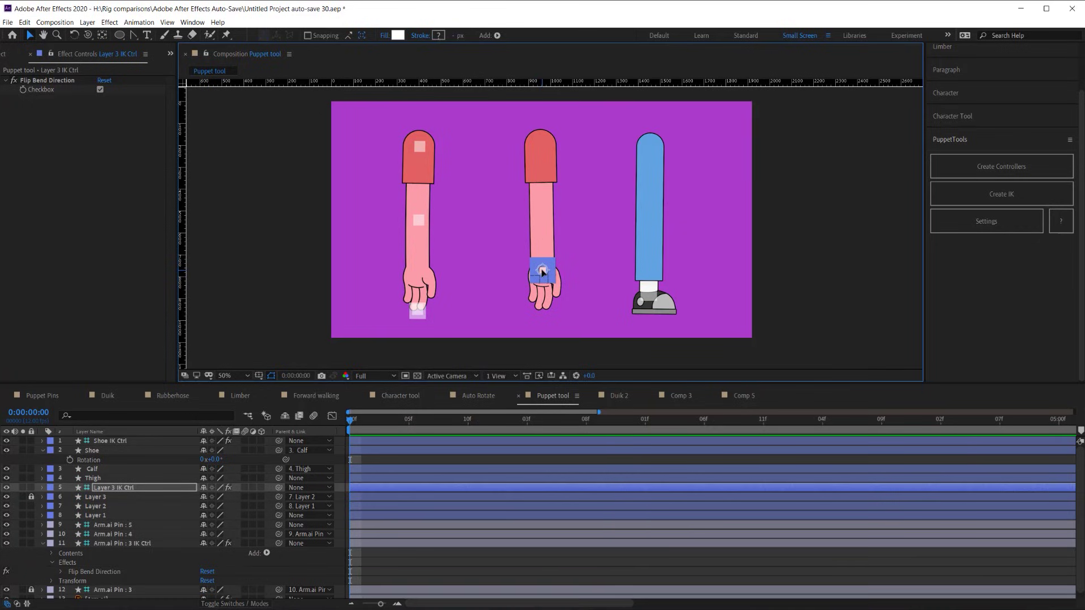
Step: Raise the Shoe IK Ctrl up and to the left to bend the leg, and bring it back down to straighten it
click(649, 294)
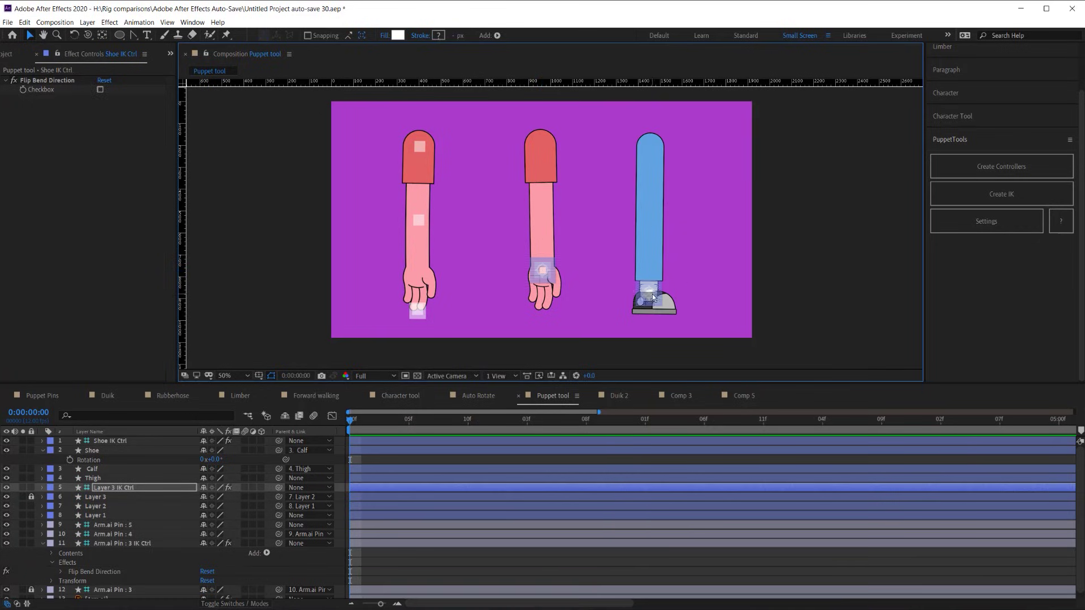
drag(648, 296, 620, 232)
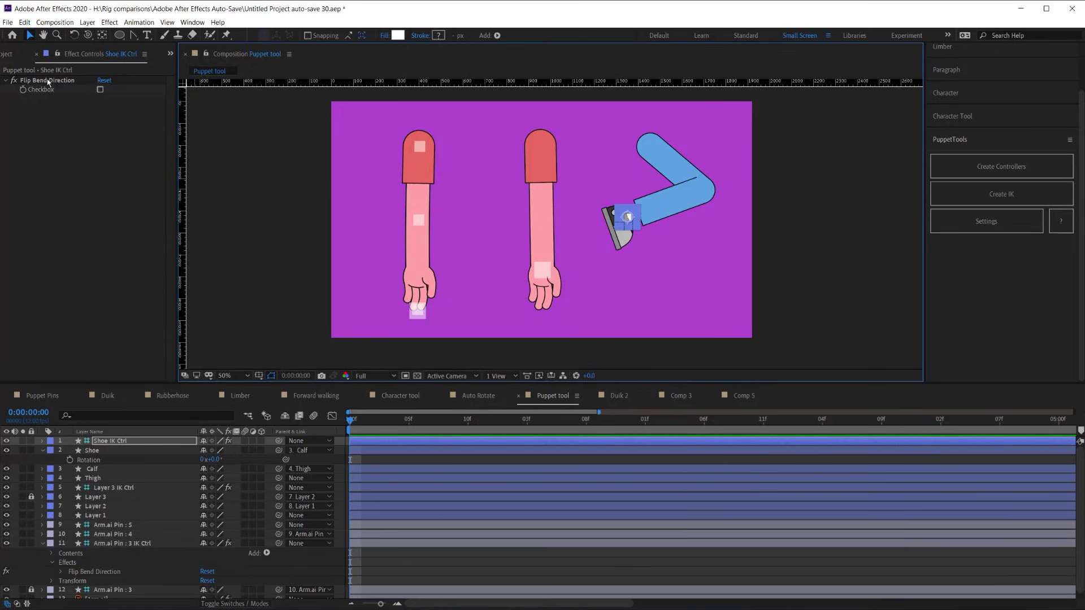
drag(626, 217, 650, 298)
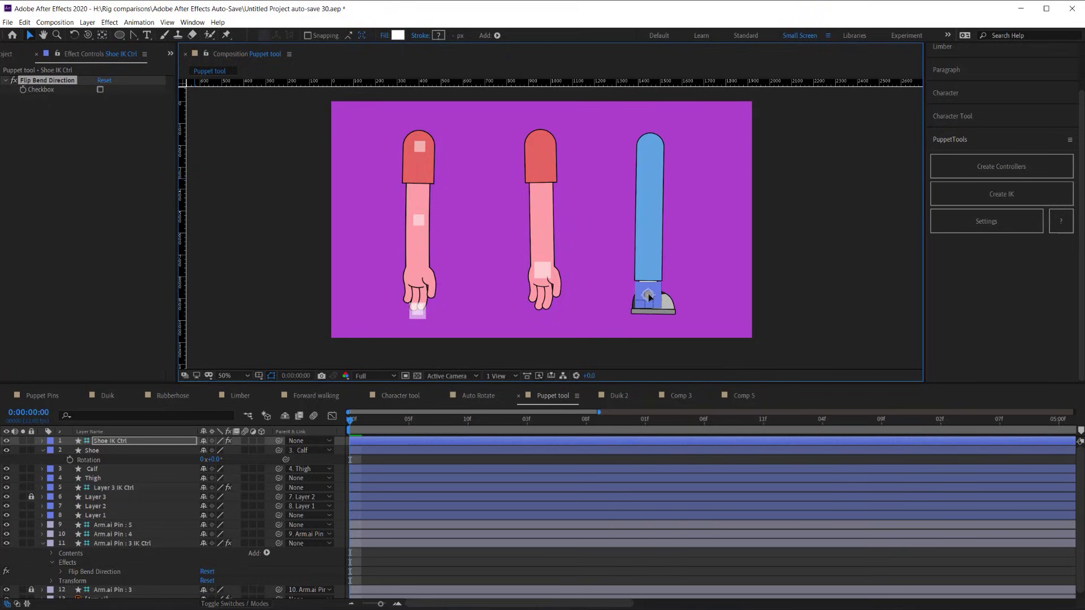
Step: Lower the Thigh layer to bend the leg and set the Shoe layer's rotation to -41° to level the foot
click(654, 149)
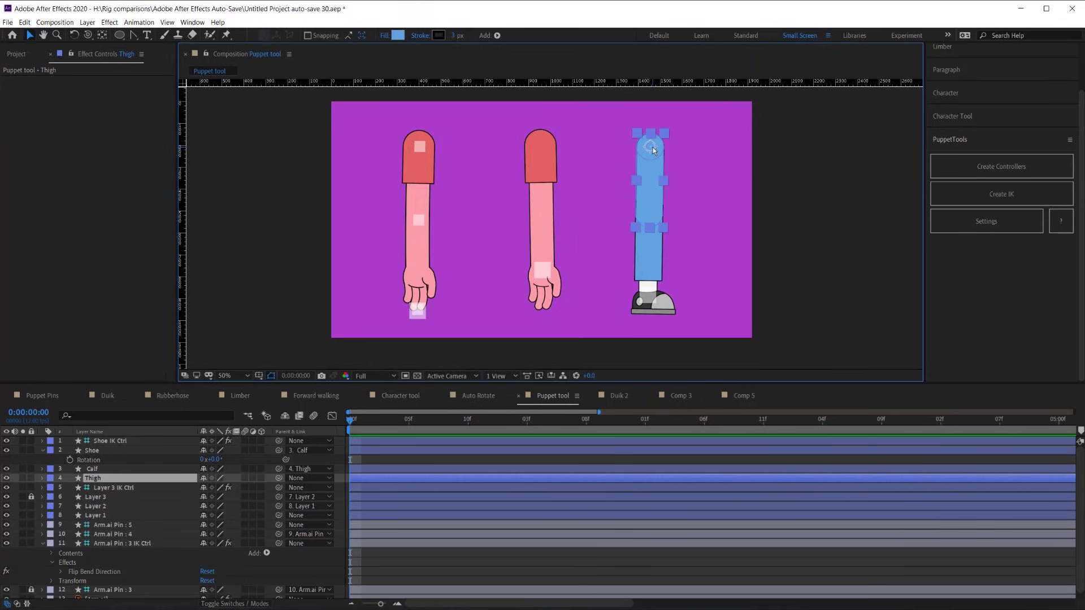
drag(654, 150, 638, 221)
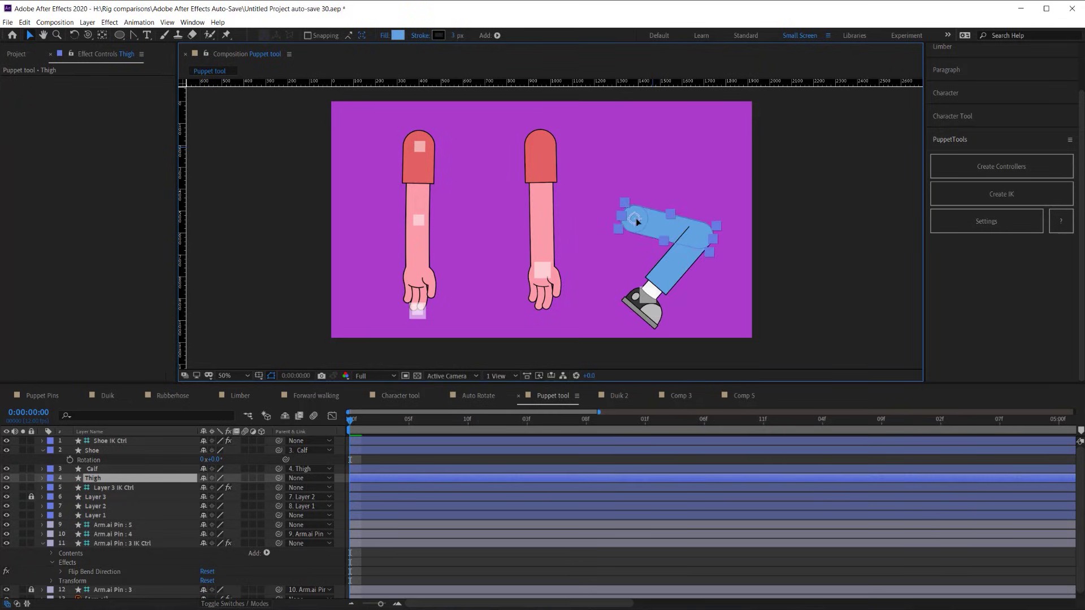
click(650, 316)
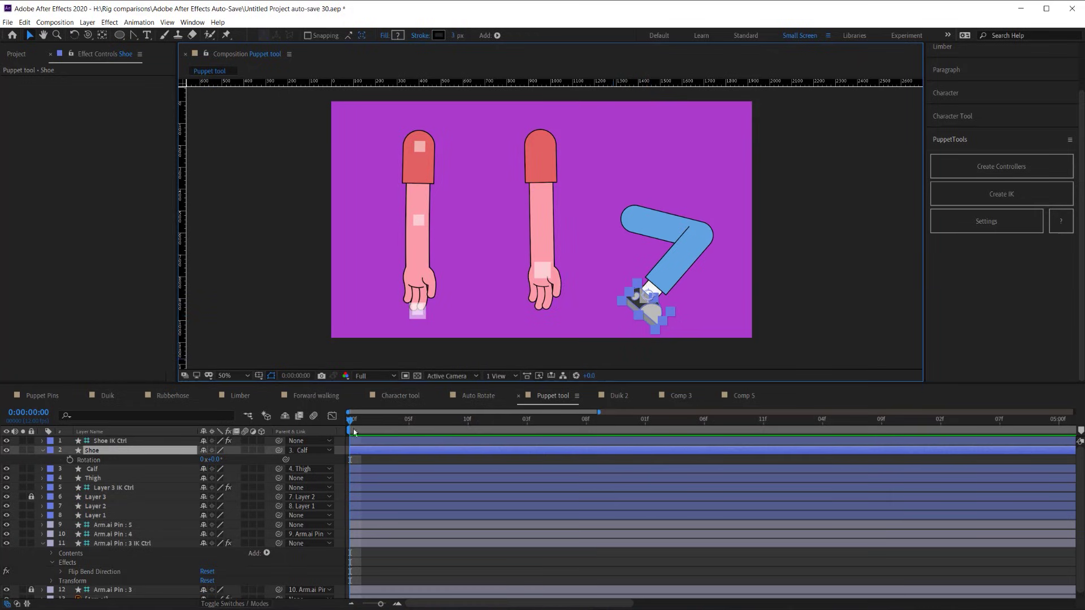
key(r)
key(r)
drag(212, 460, 191, 461)
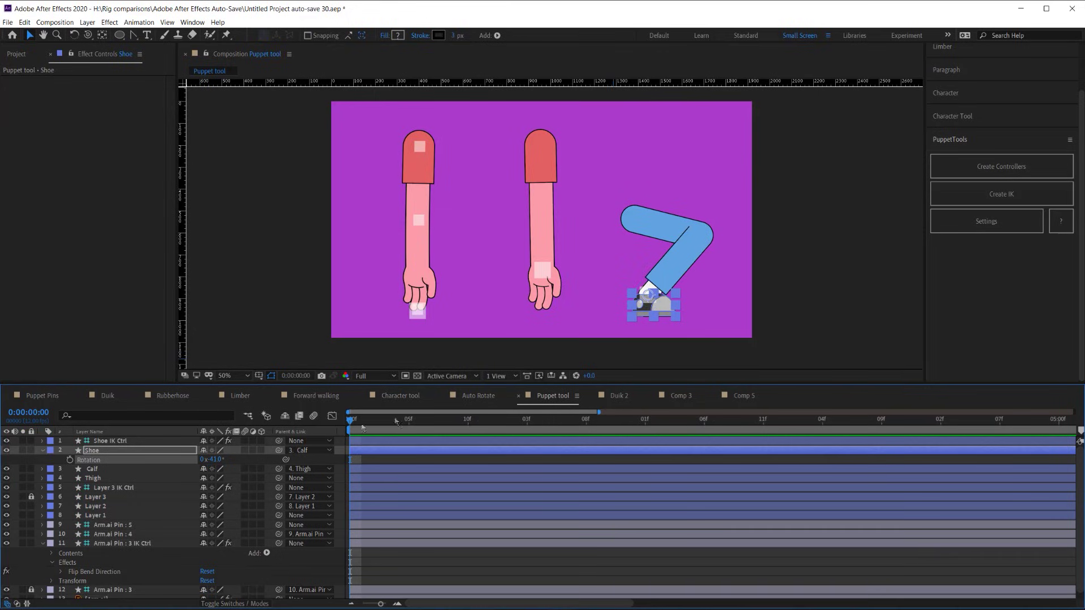
Step: Undo the Shoe rotation and the Thigh move
key(ctrl+z)
key(ctrl+z)
key(ctrl+z)
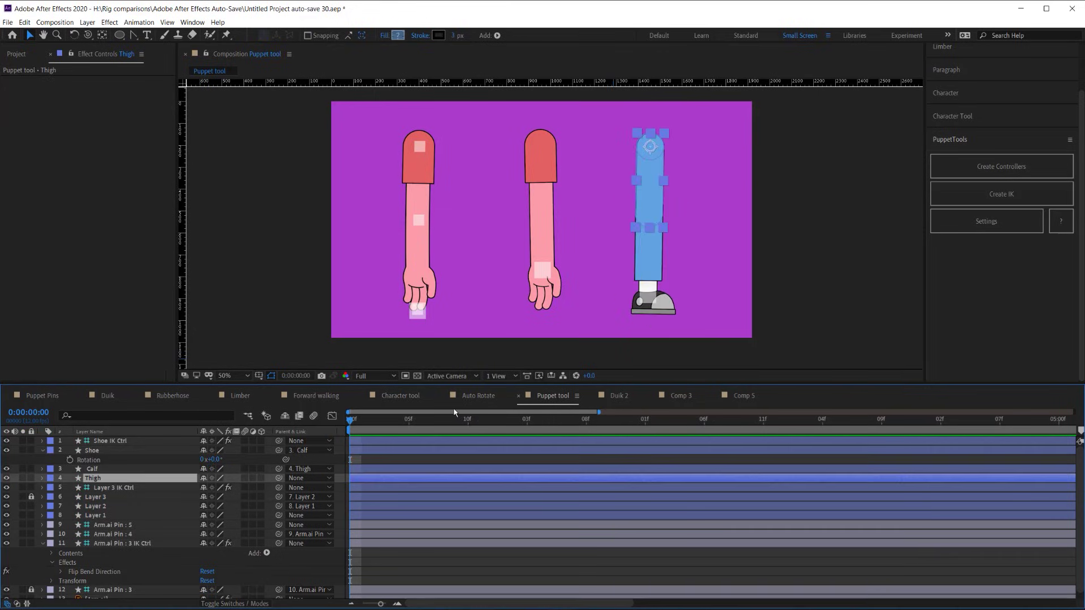